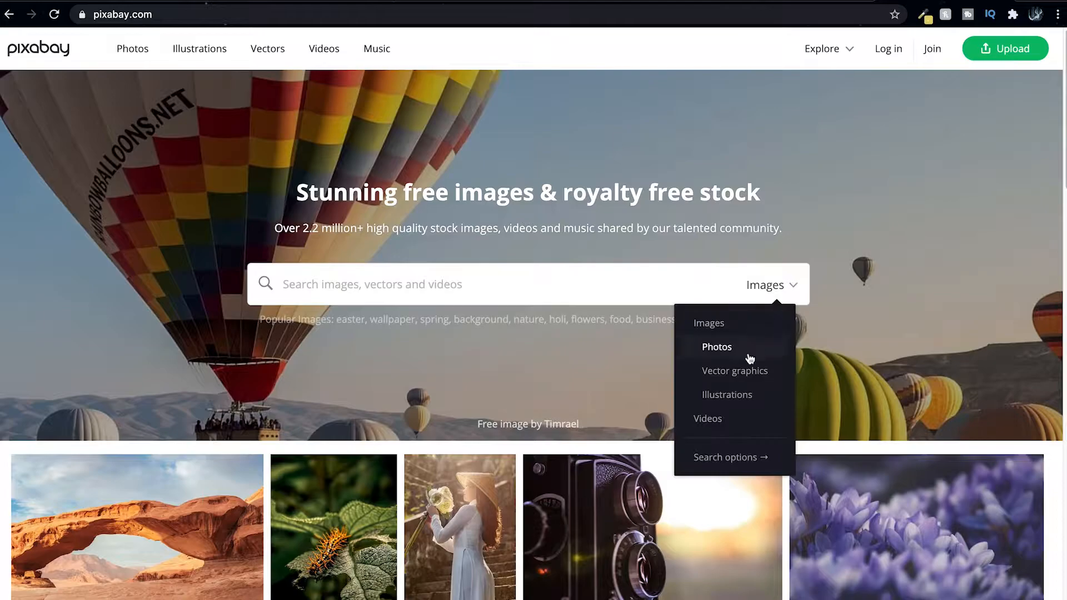
# Step: Search Pixabay for free videos of "water" and browse the resulting clips
pyautogui.click(722, 422)
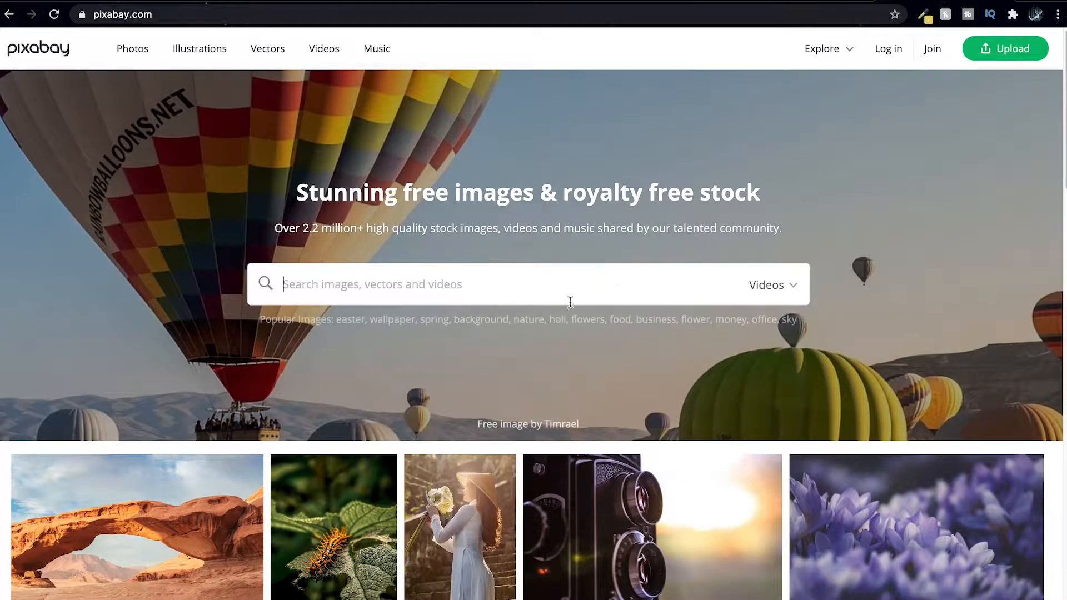
pyautogui.write('water')
pyautogui.press('Return')
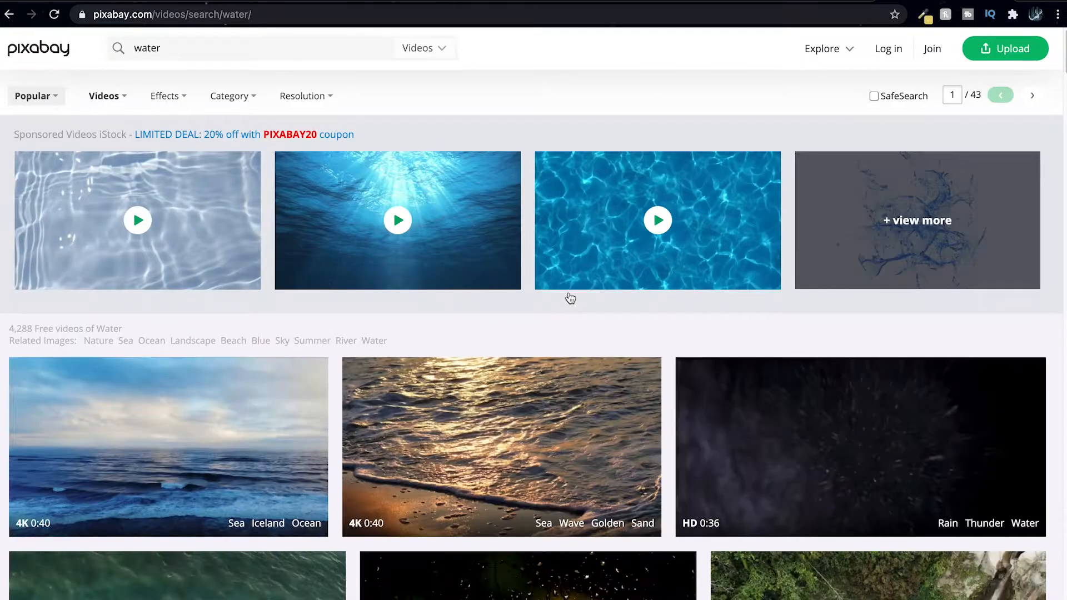
pyautogui.scroll(-6, 572, 300)
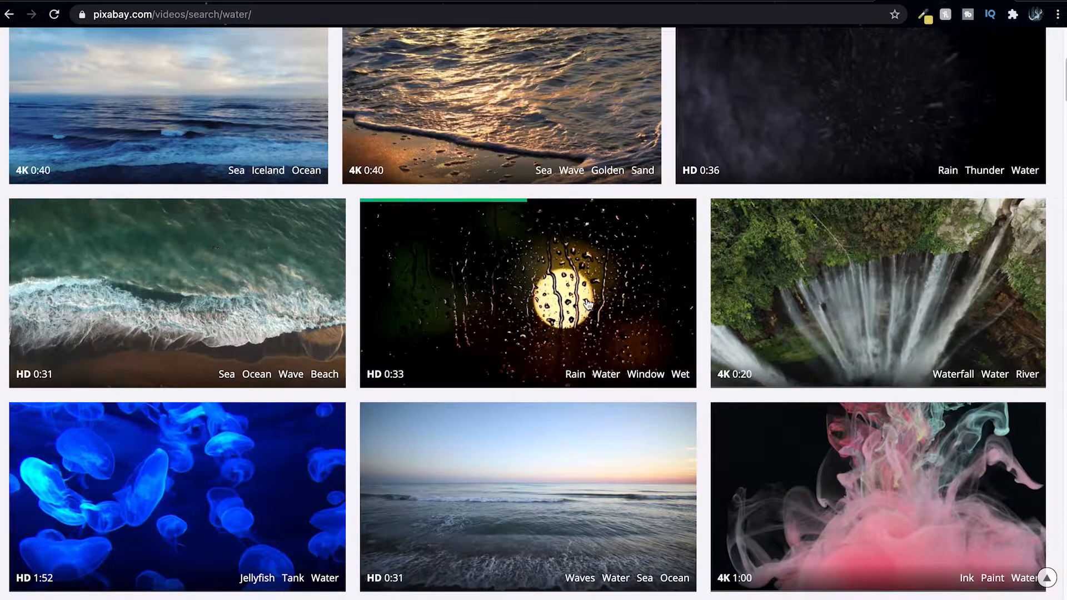
pyautogui.moveTo(821, 310)
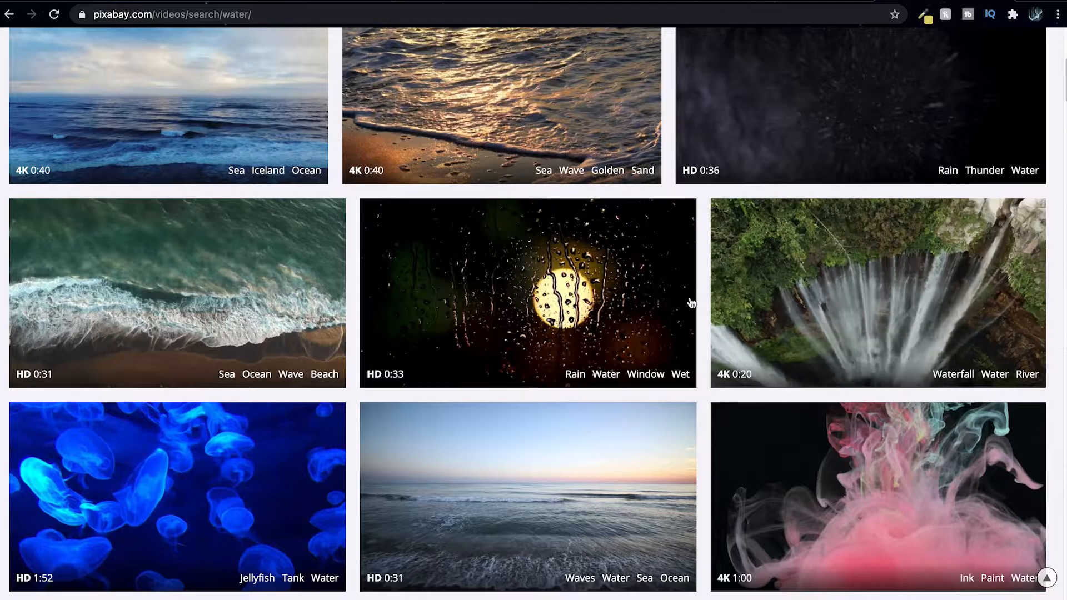
pyautogui.scroll(6, 672, 306)
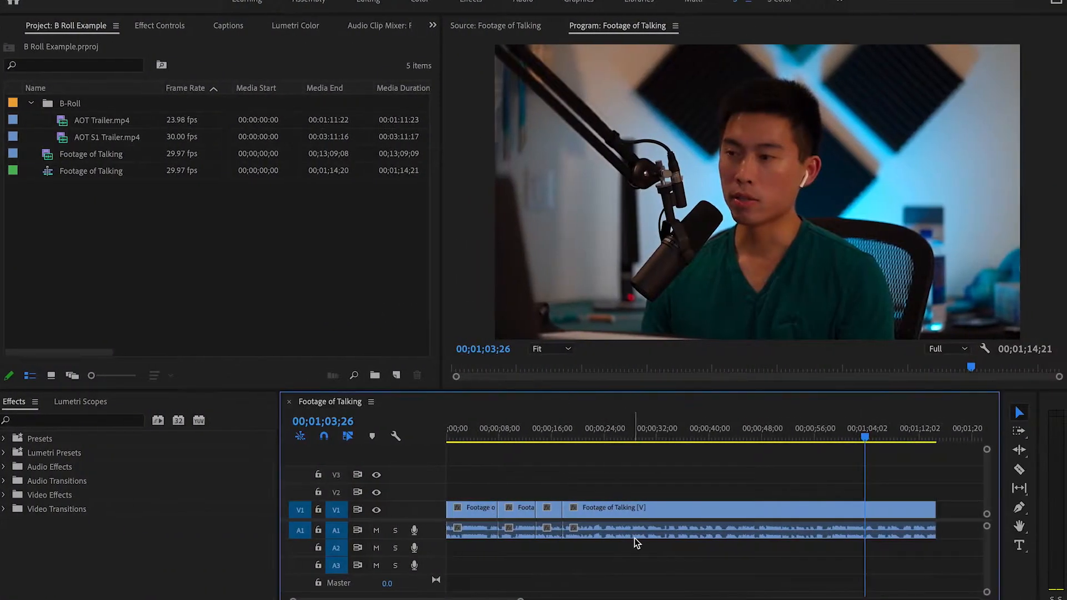
pyautogui.click(66, 201)
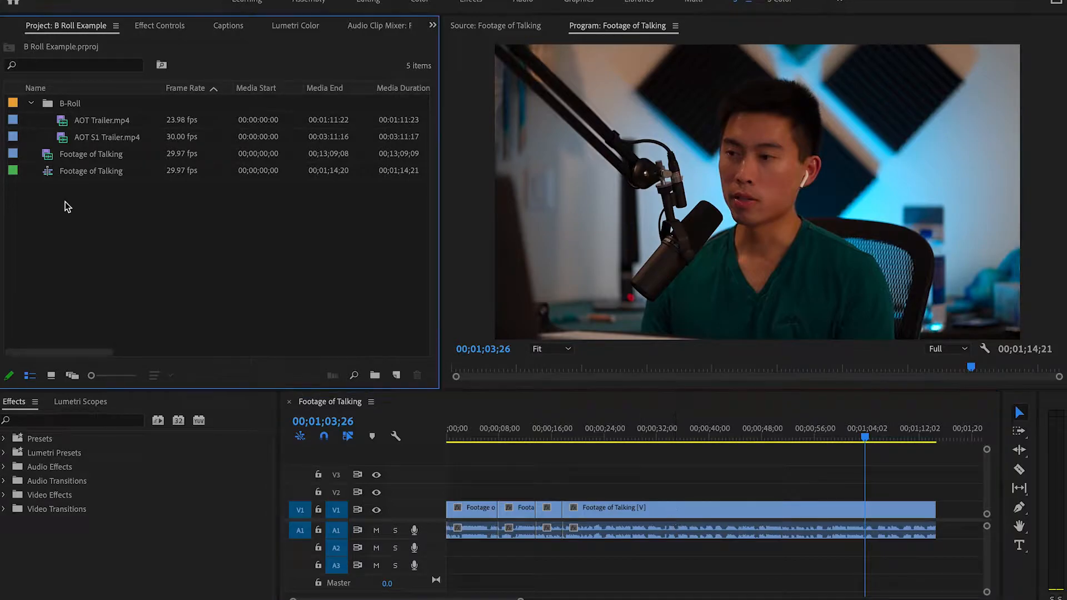
pyautogui.click(55, 174)
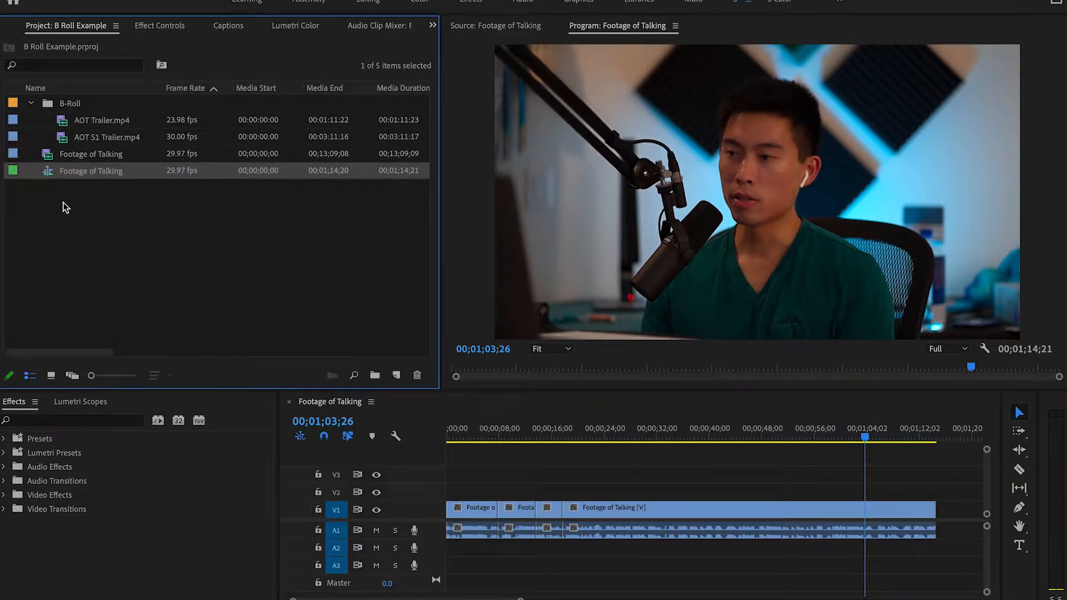
pyautogui.click(63, 199)
pyautogui.click(52, 158)
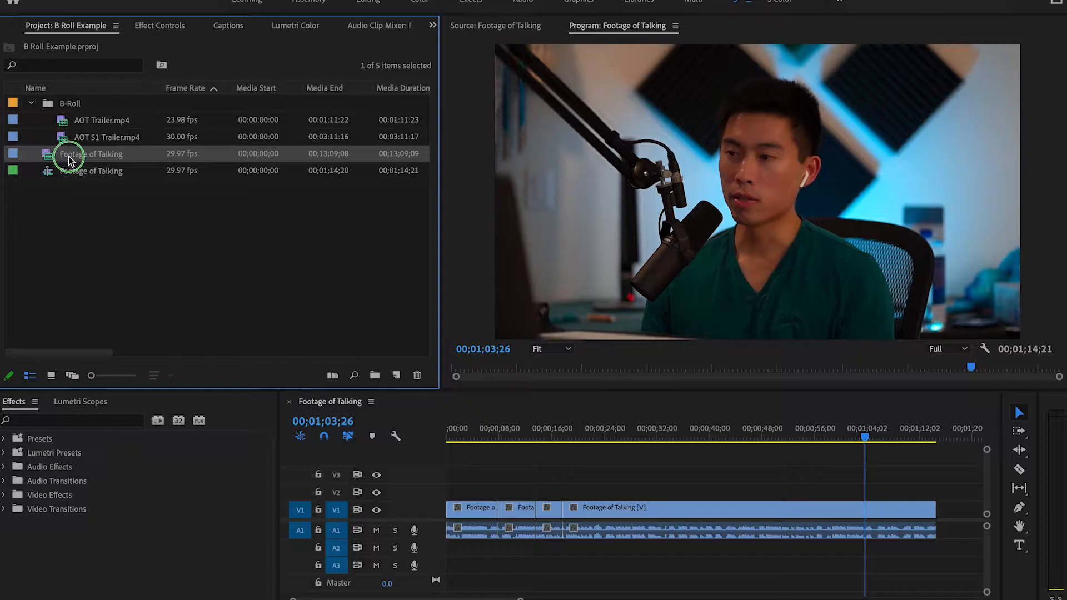
pyautogui.rightClick(52, 158)
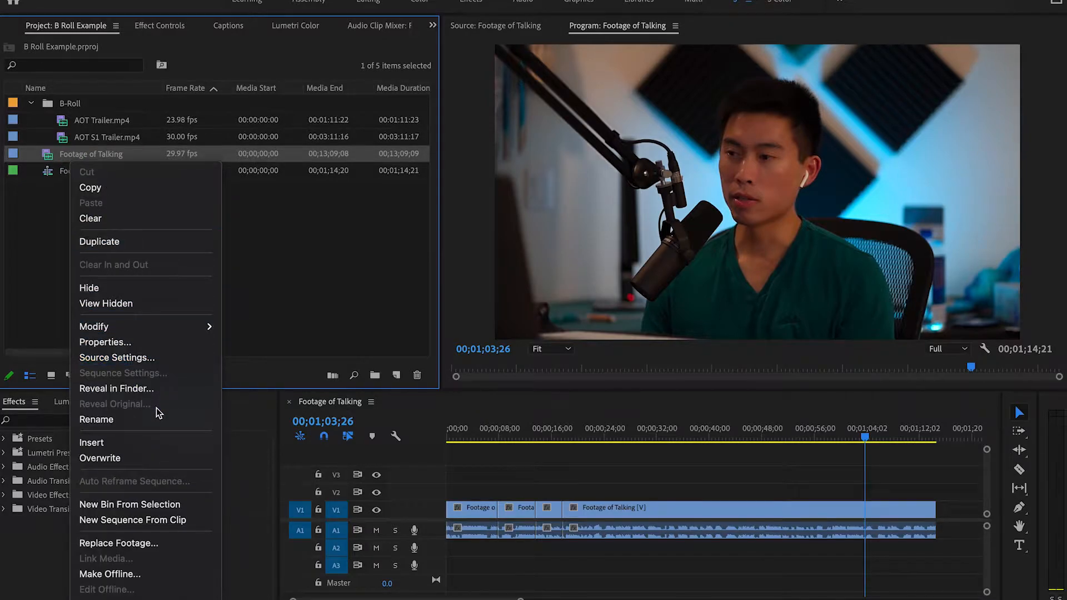
pyautogui.click(146, 522)
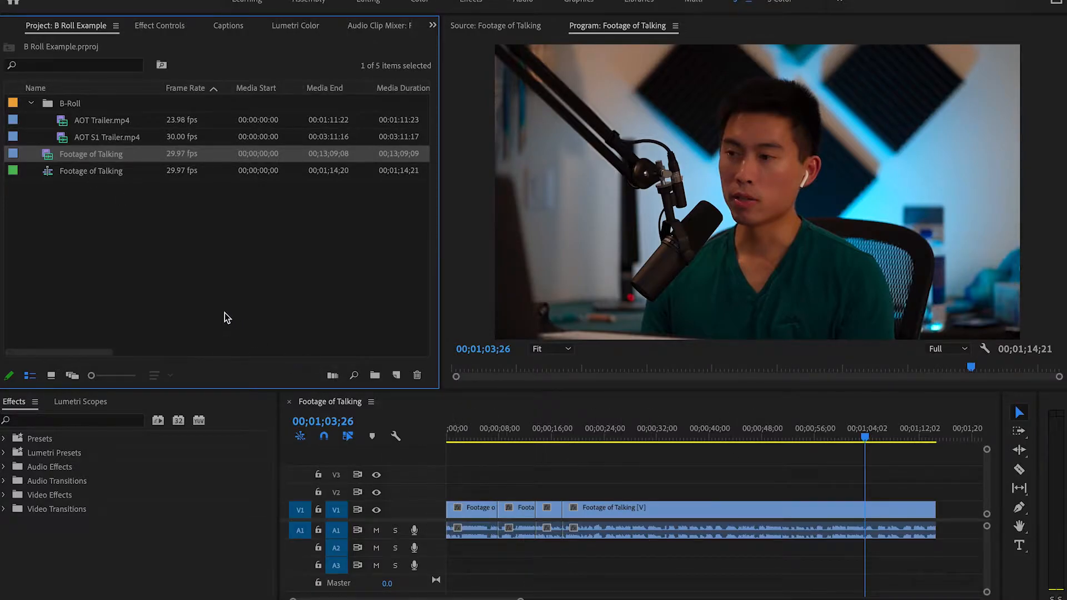
pyautogui.click(82, 227)
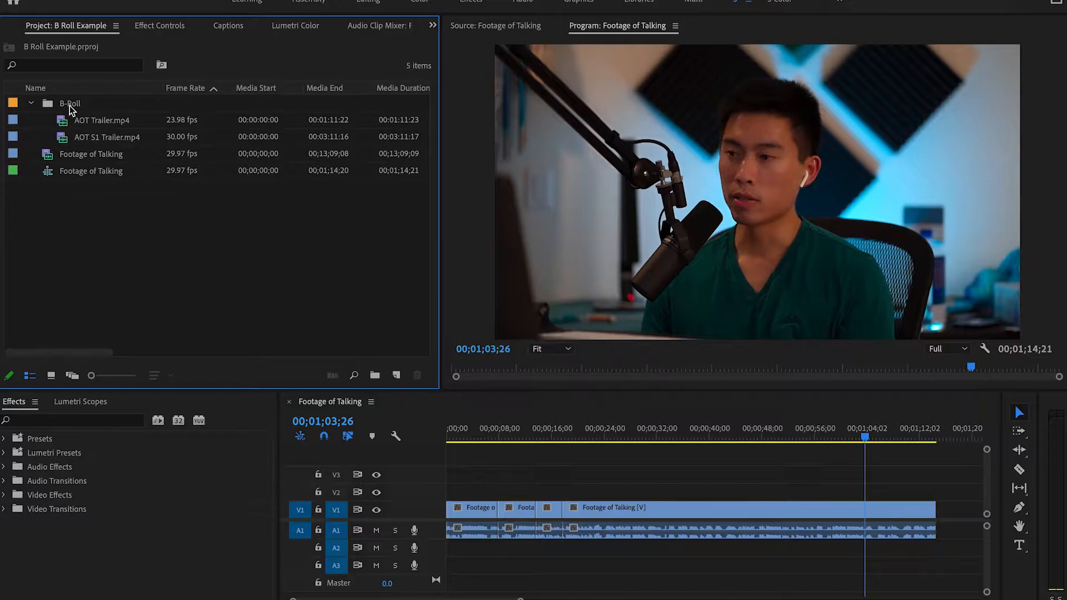
# Step: In Premiere Pro, open AOT Trailer.mp4 from the B-Roll bin as source and mark a roughly 10-second segment ending at 00:00:27:09
pyautogui.click(72, 121)
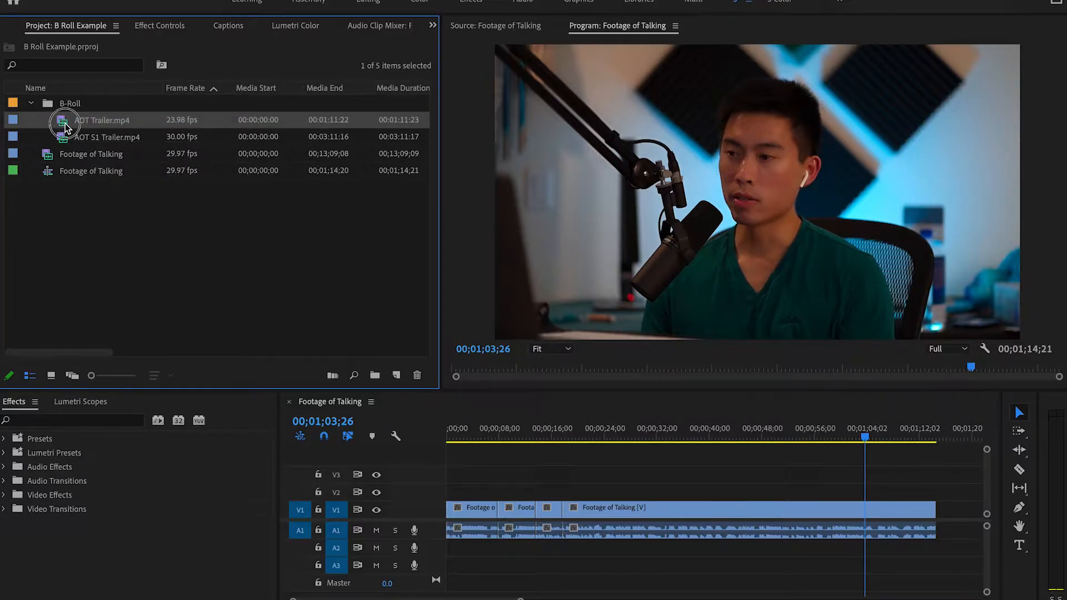
pyautogui.doubleClick(65, 125)
pyautogui.moveTo(460, 349); pyautogui.dragTo(685, 358)
pyautogui.press('i')
pyautogui.press('o')
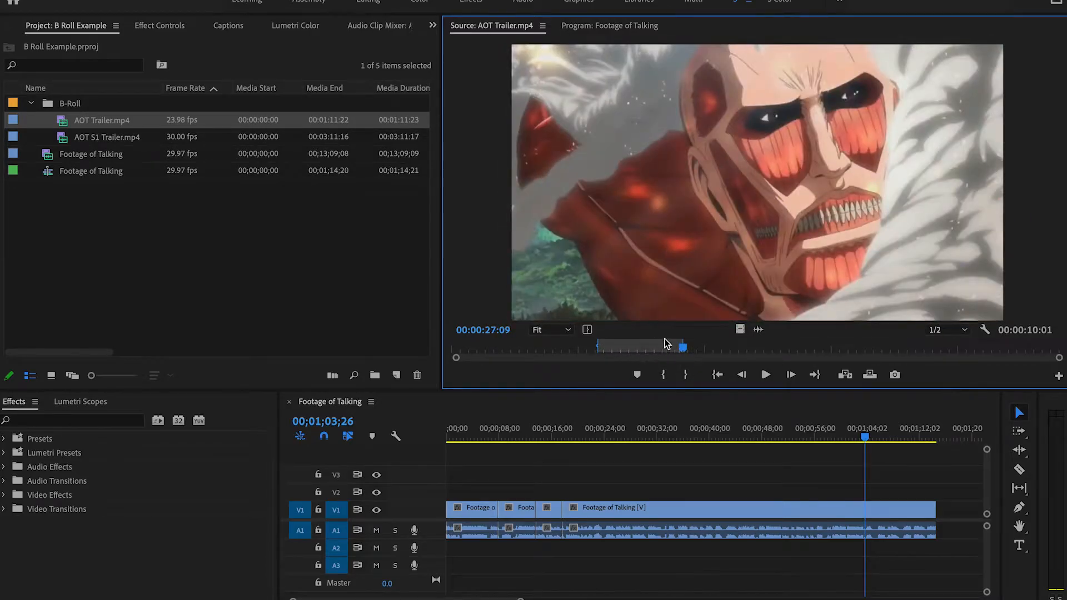
# Step: Place only the marked segment's video on track V2 near the one-minute mark and duplicate it directly above on V3
pyautogui.moveTo(739, 329); pyautogui.dragTo(882, 491)
pyautogui.click(862, 436)
pyautogui.moveTo(862, 437)
pyautogui.mouseDown()
pyautogui.moveTo(825, 437)
pyautogui.moveTo(881, 437)
pyautogui.mouseUp()
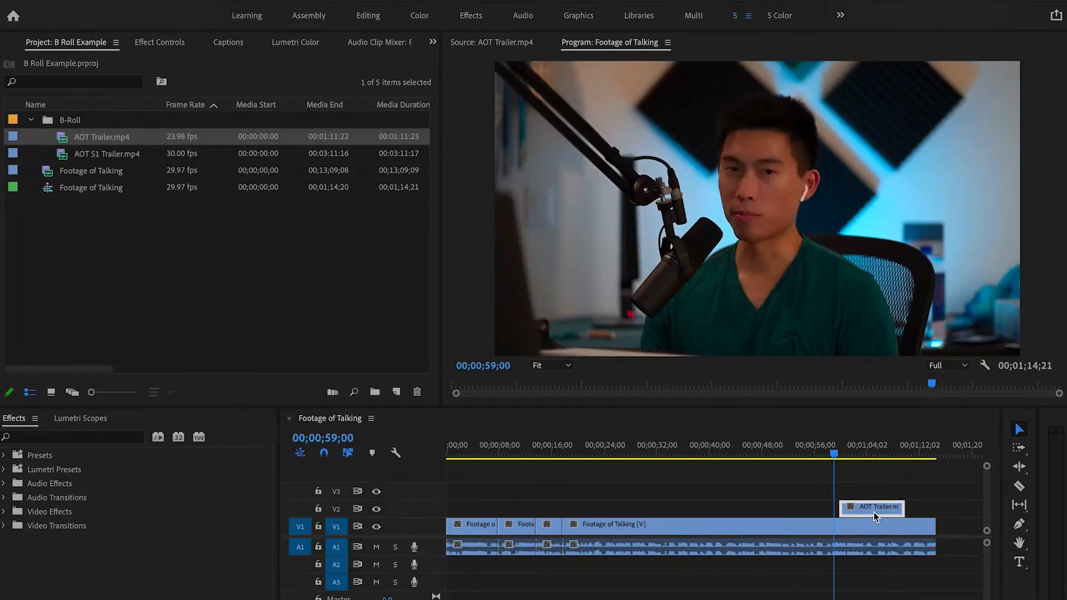
pyautogui.moveTo(873, 495)
pyautogui.mouseDown()
pyautogui.moveTo(875, 480)
pyautogui.moveTo(871, 490)
pyautogui.mouseUp()
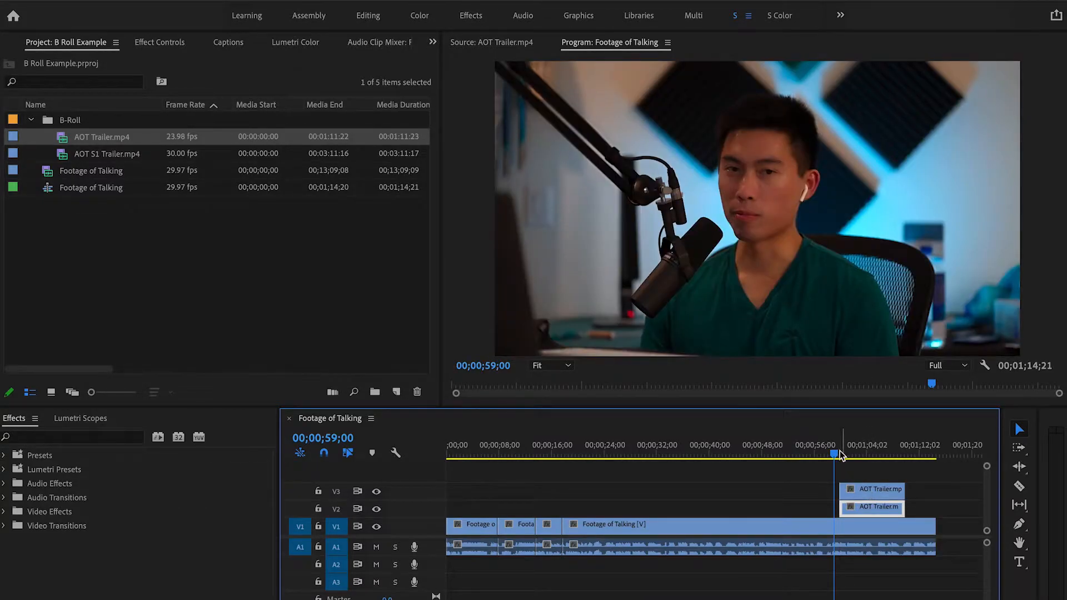
# Step: Preview the sequence at 00;01;01;28 and scale the AOT Trailer clip on V3 to 90
pyautogui.moveTo(834, 447); pyautogui.dragTo(853, 448)
pyautogui.click(884, 492)
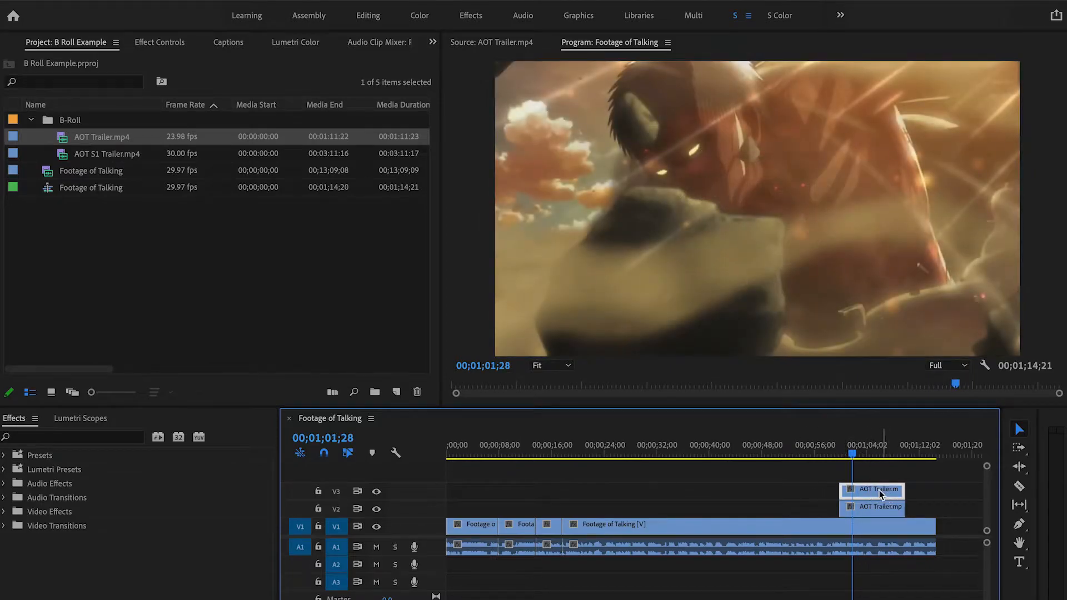
pyautogui.click(164, 42)
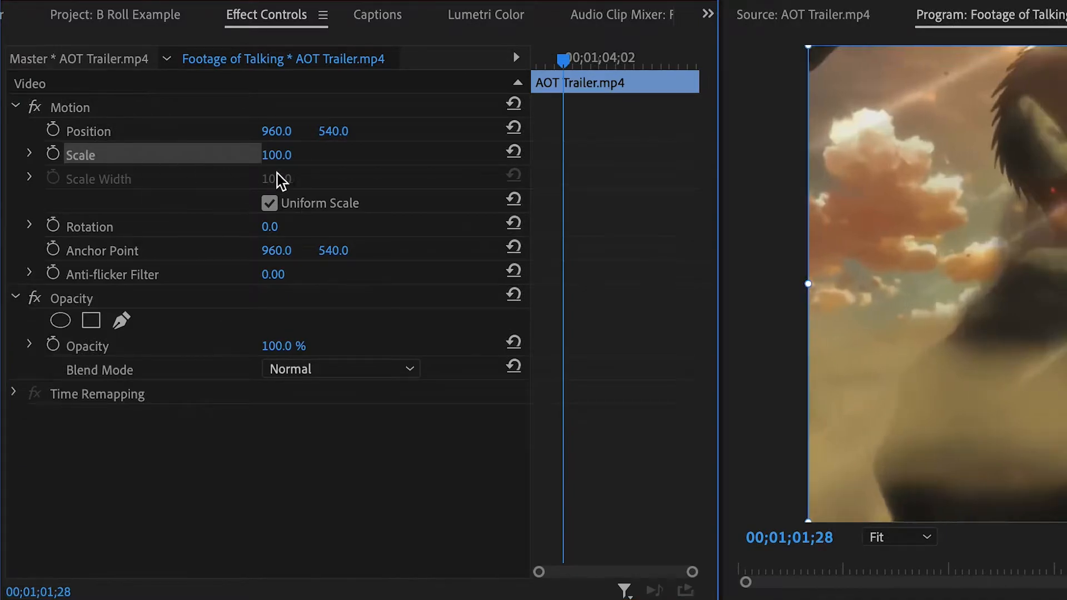
pyautogui.click(283, 155)
pyautogui.write('90')
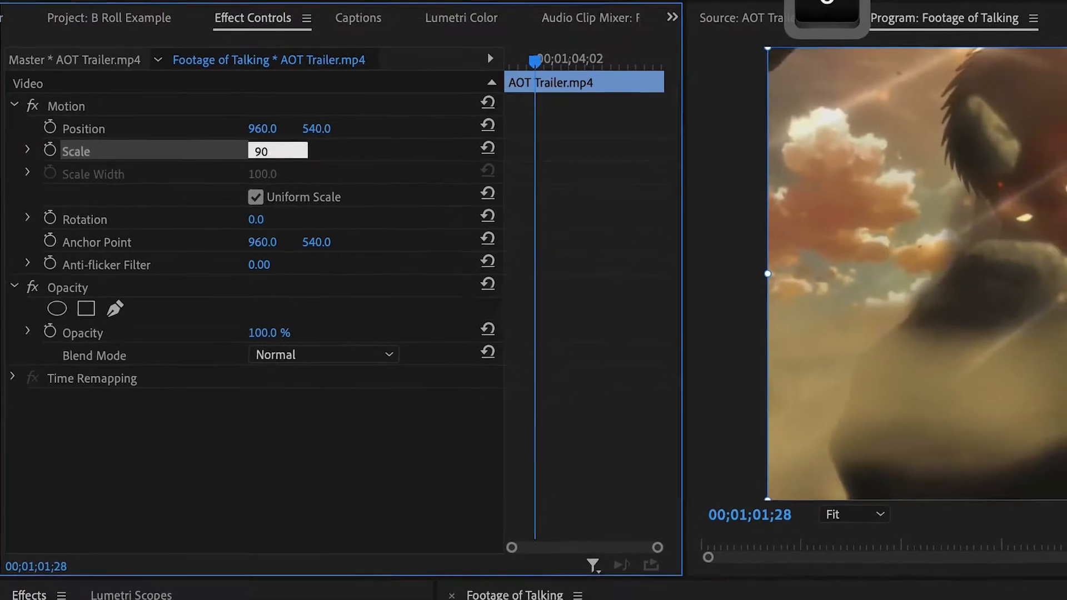
pyautogui.press('Return')
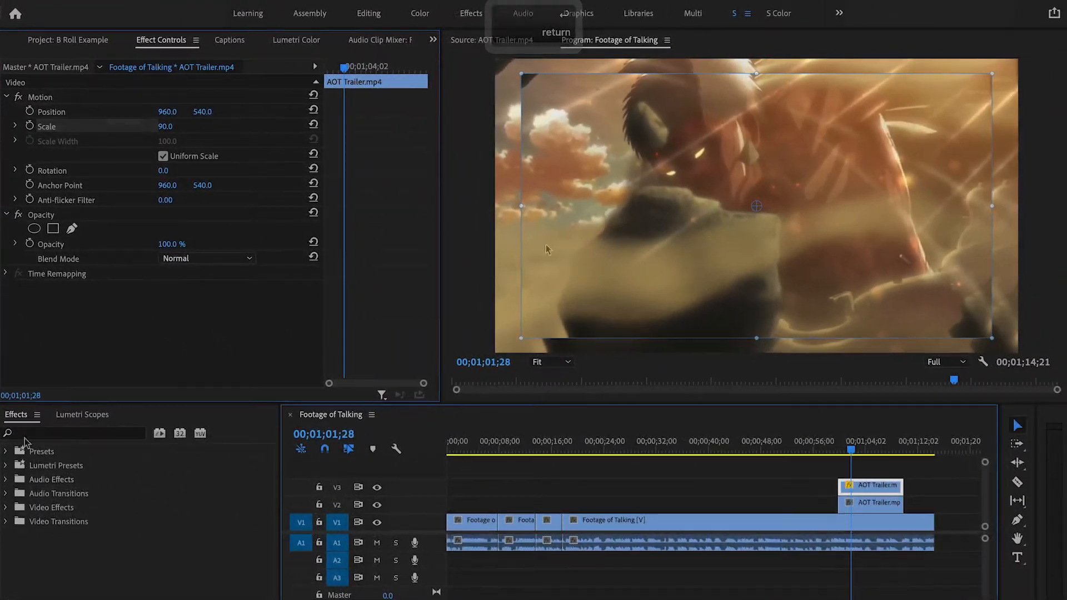
# Step: Apply Drop Shadow to the V3 clip with opacity 86%, direction 152°, distance 37 and softness 89
pyautogui.click(34, 433)
pyautogui.write('drop shadow')
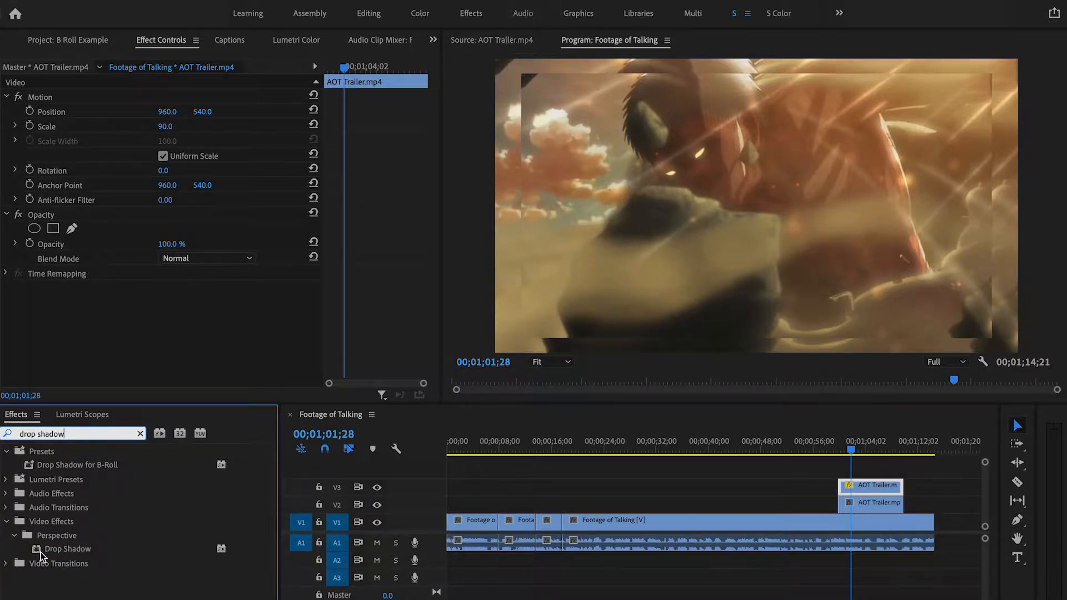
pyautogui.moveTo(45, 548); pyautogui.dragTo(860, 484)
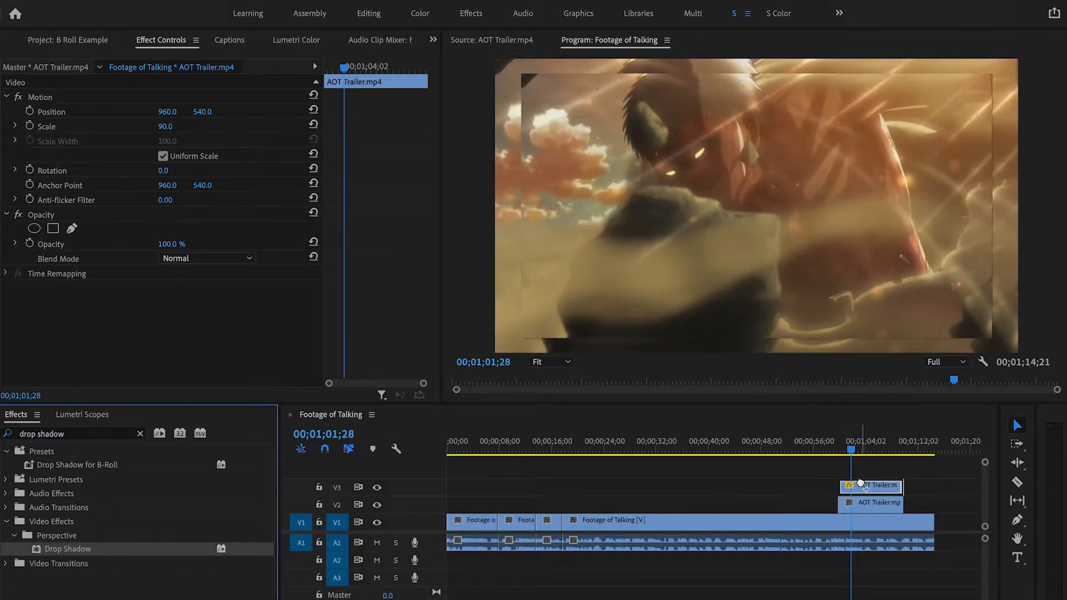
pyautogui.scroll(-2, 278, 325)
pyautogui.moveTo(173, 296); pyautogui.dragTo(214, 332)
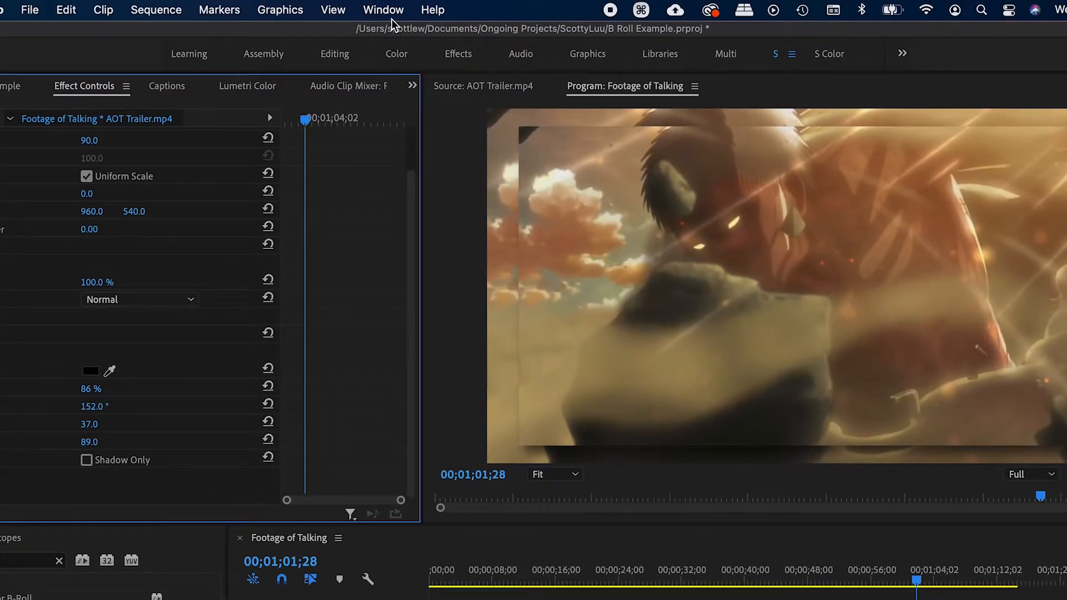
pyautogui.click(383, 10)
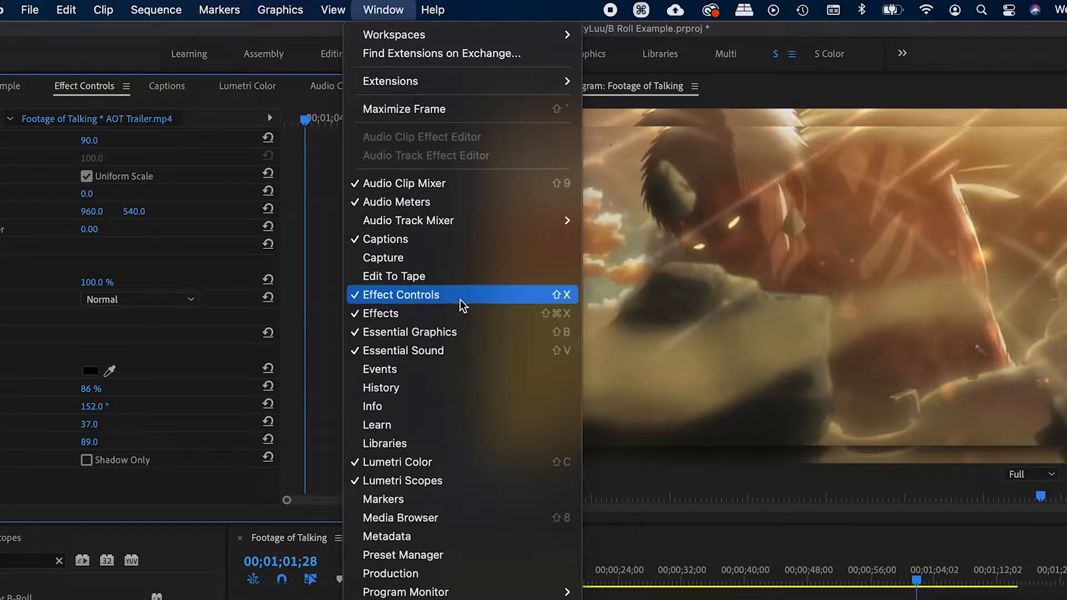
pyautogui.click(301, 355)
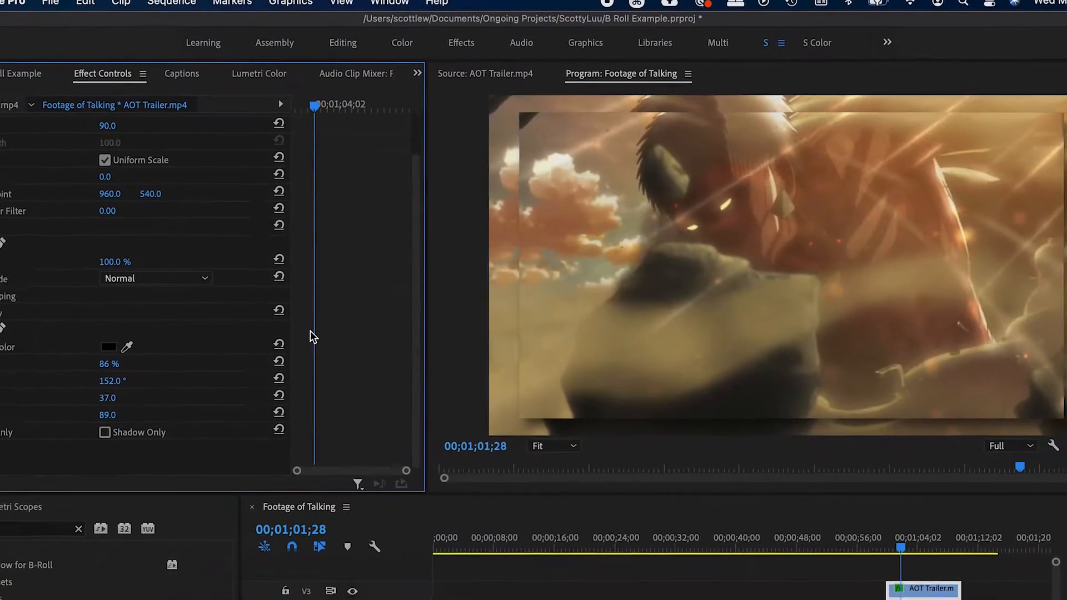
# Step: Apply Gaussian Blur to the AOT Trailer clip on V2 and set its blurriness to 105
pyautogui.write('gaussian blur')
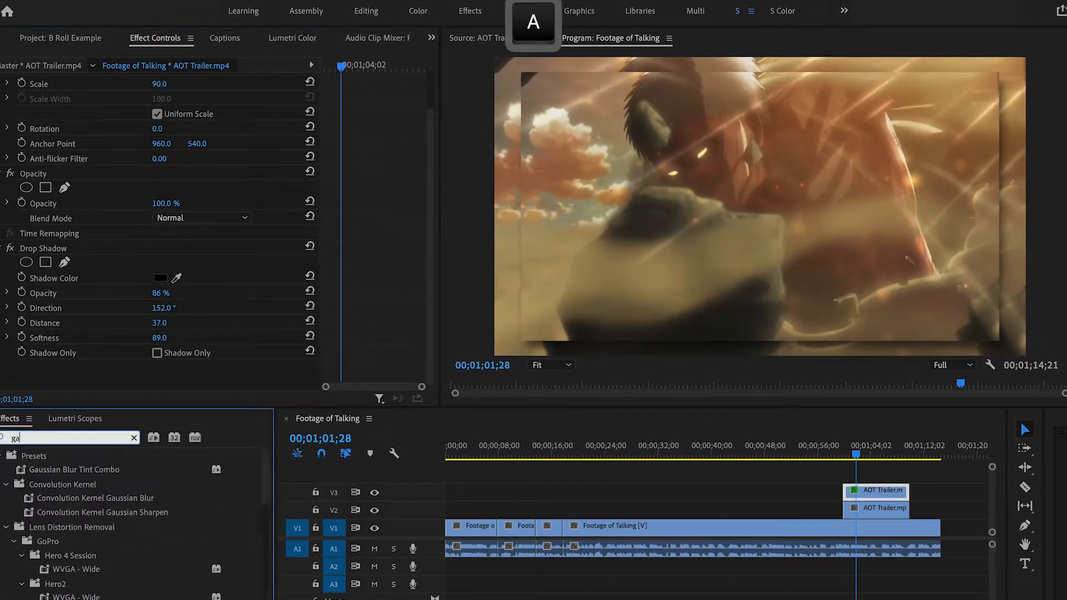
pyautogui.click(55, 585)
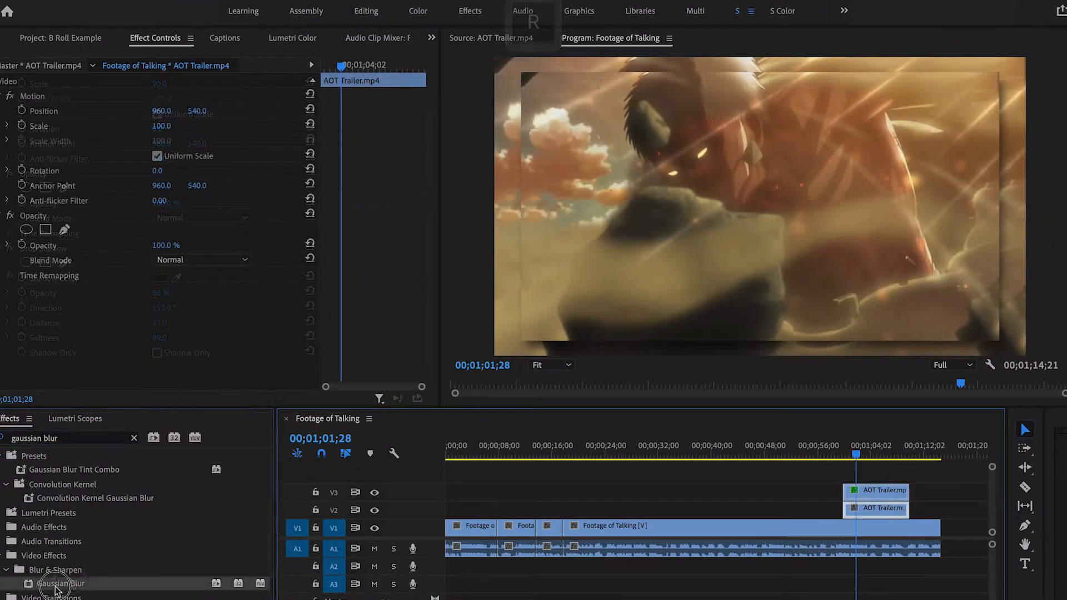
pyautogui.moveTo(55, 590); pyautogui.dragTo(900, 512)
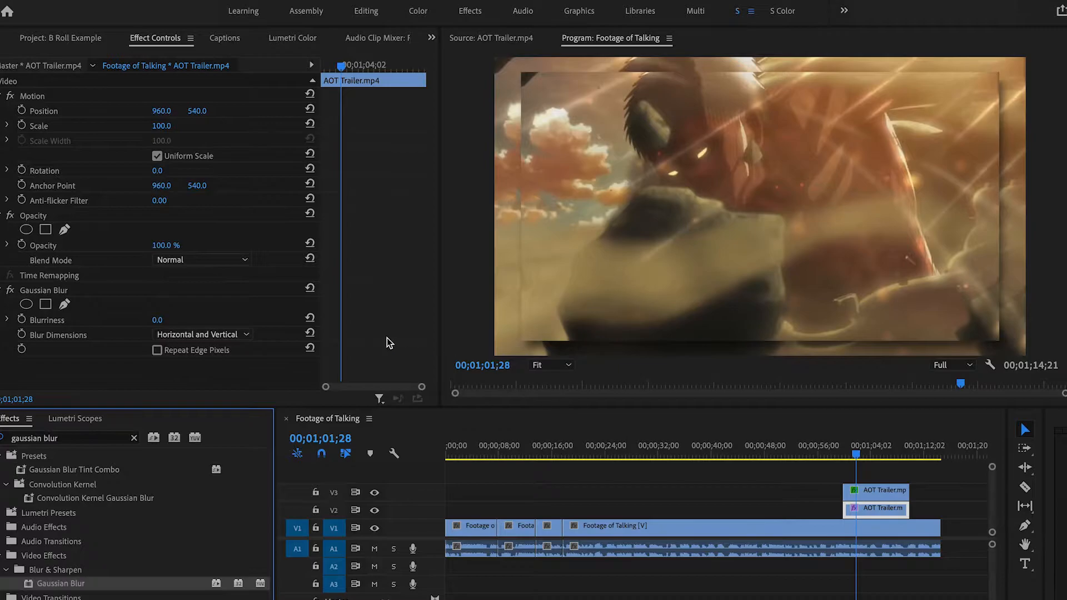
pyautogui.moveTo(157, 320); pyautogui.dragTo(216, 320)
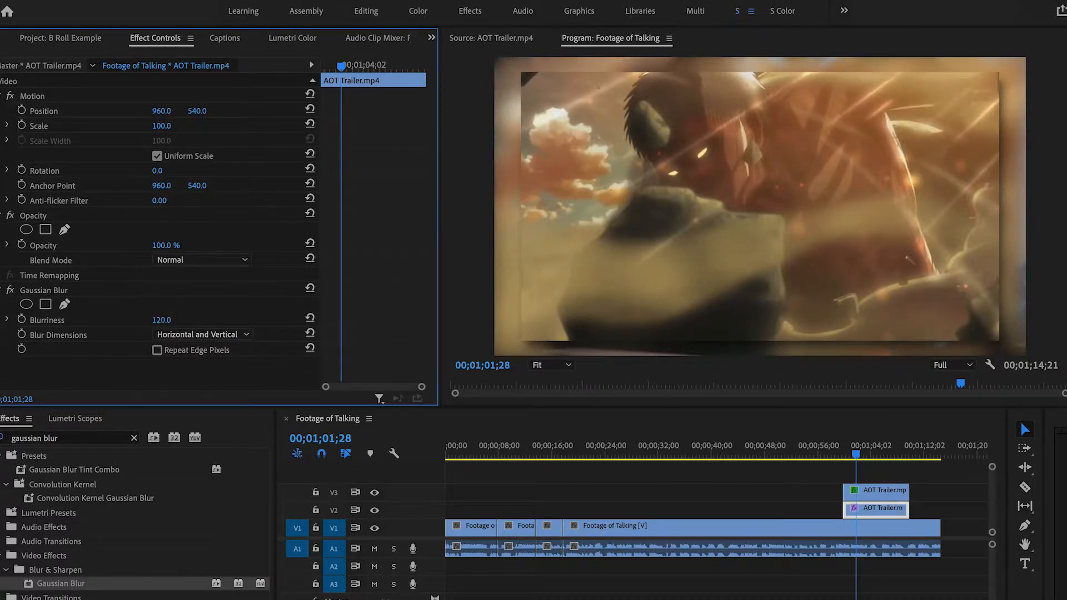
# Step: Apply the Tint effect to the AOT Trailer clip on V2 and map white to teal (20AAB3)
pyautogui.click(67, 438)
pyautogui.write('tint')
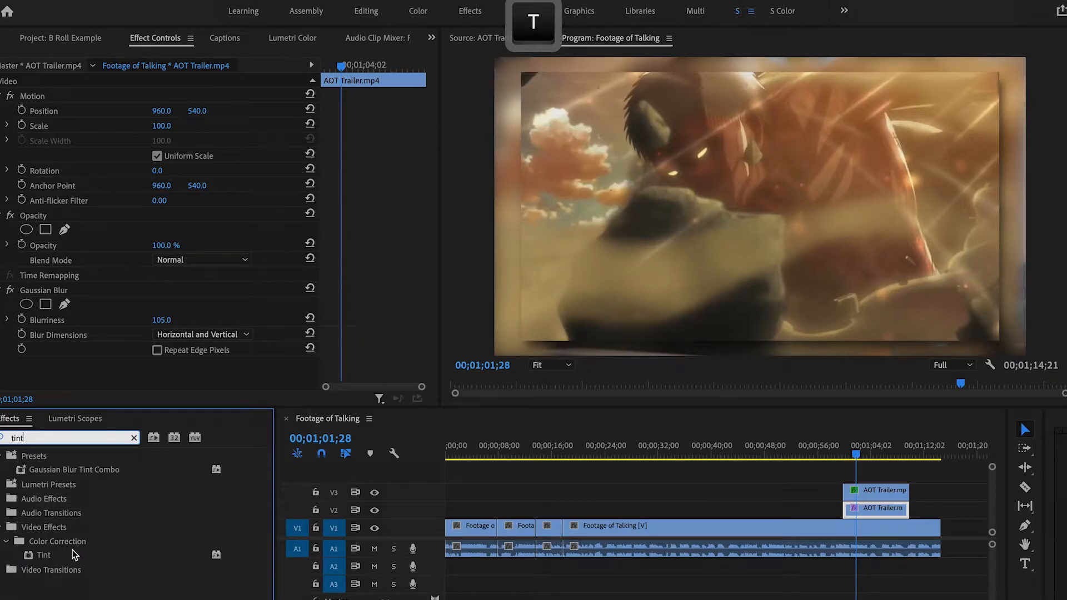
pyautogui.moveTo(74, 554); pyautogui.dragTo(866, 508)
pyautogui.scroll(-3, 329, 318)
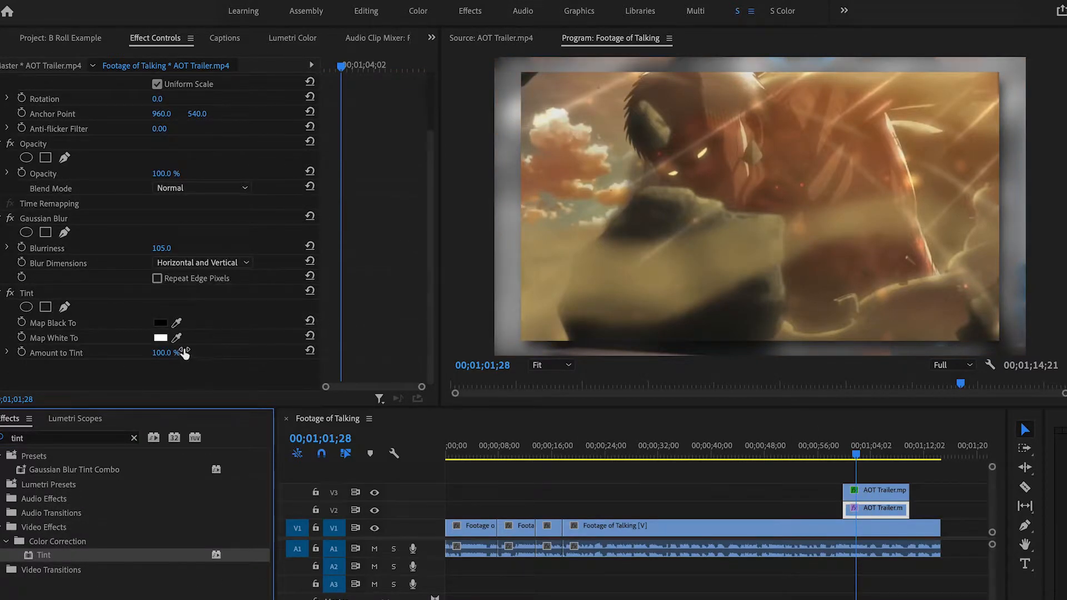
pyautogui.click(161, 338)
pyautogui.click(196, 183)
pyautogui.click(136, 230)
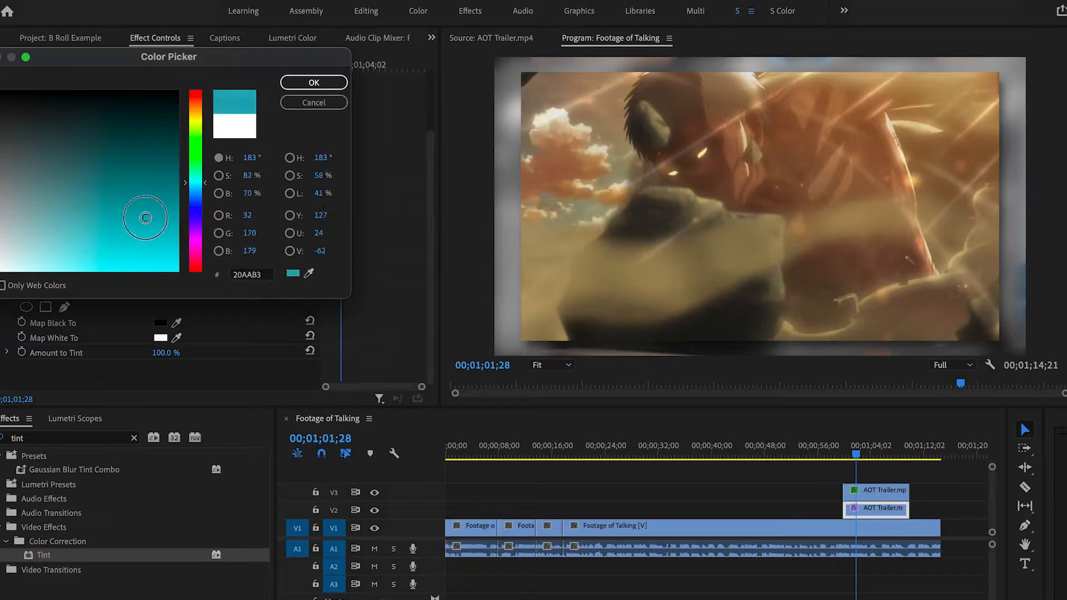
pyautogui.click(311, 82)
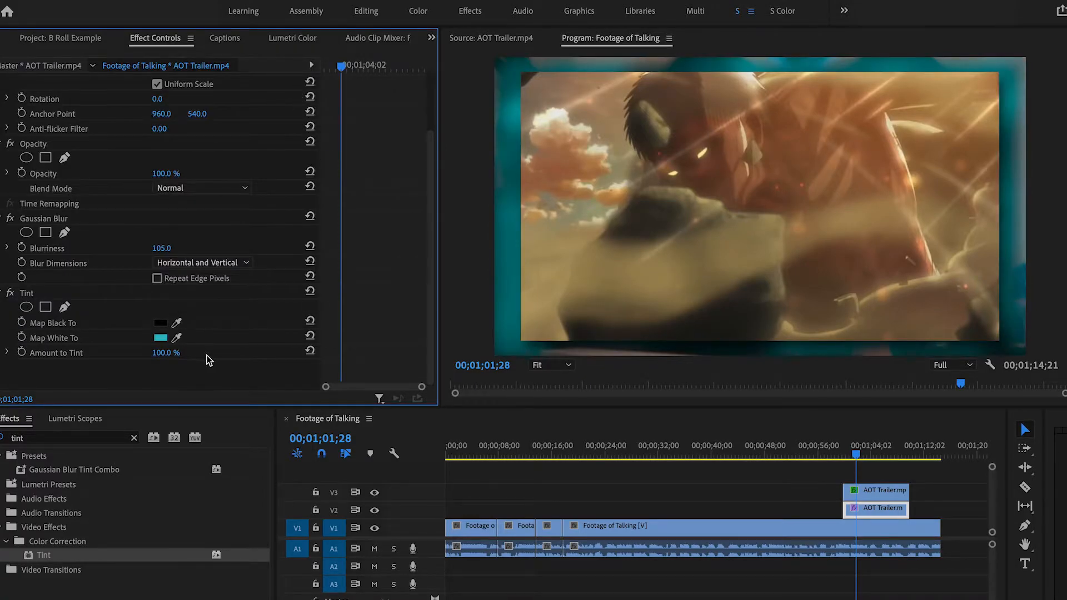
# Step: Turn on Repeat Edge Pixels for the V2 clip's Gaussian Blur and play the sequence from 00;01;01;28
pyautogui.click(158, 280)
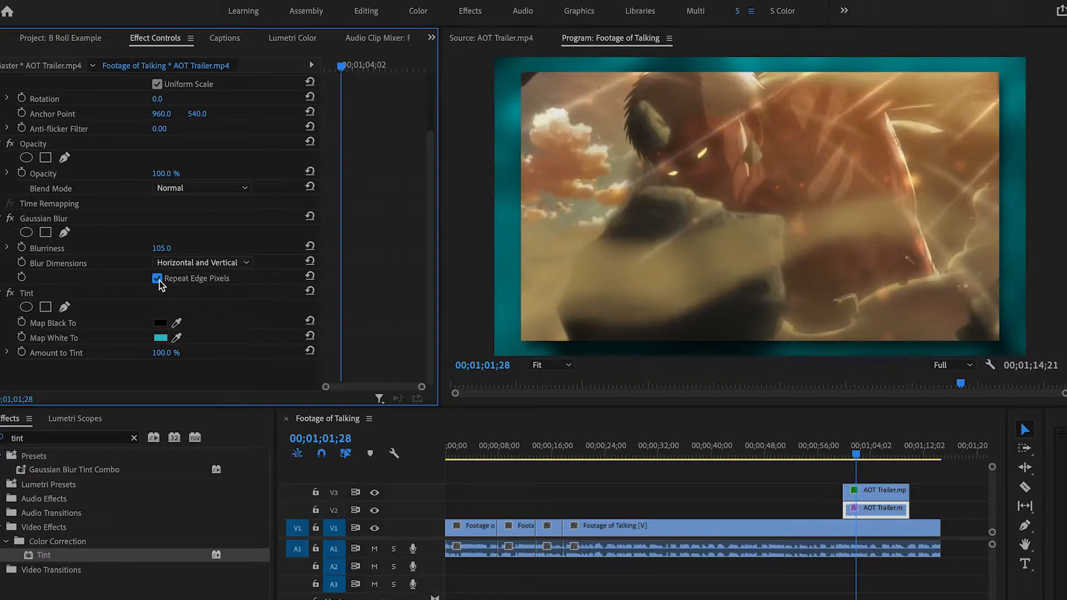
pyautogui.scroll(2, 355, 322)
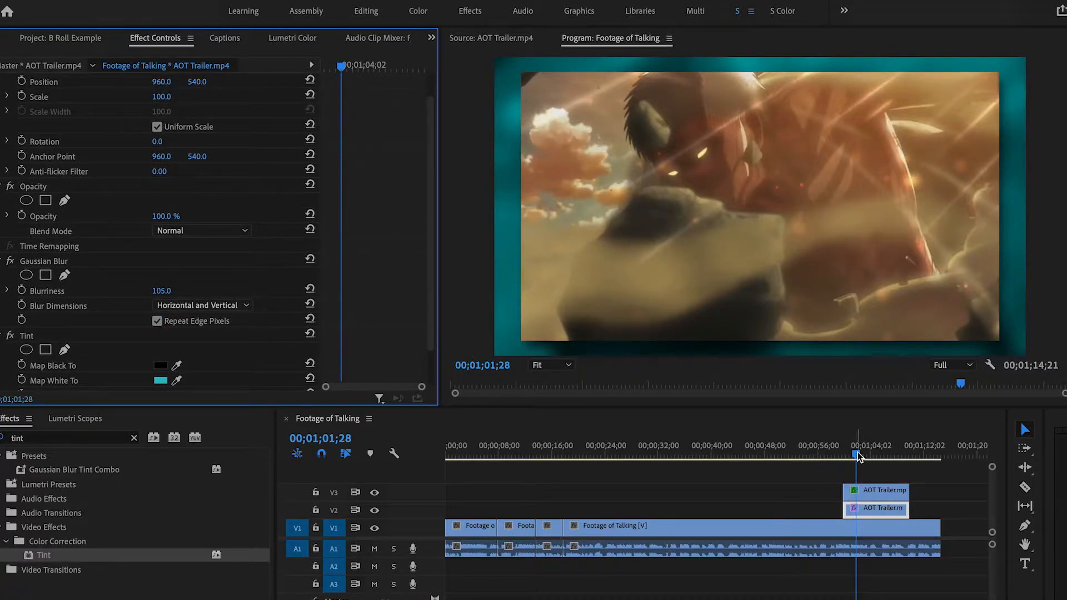
pyautogui.press('space')
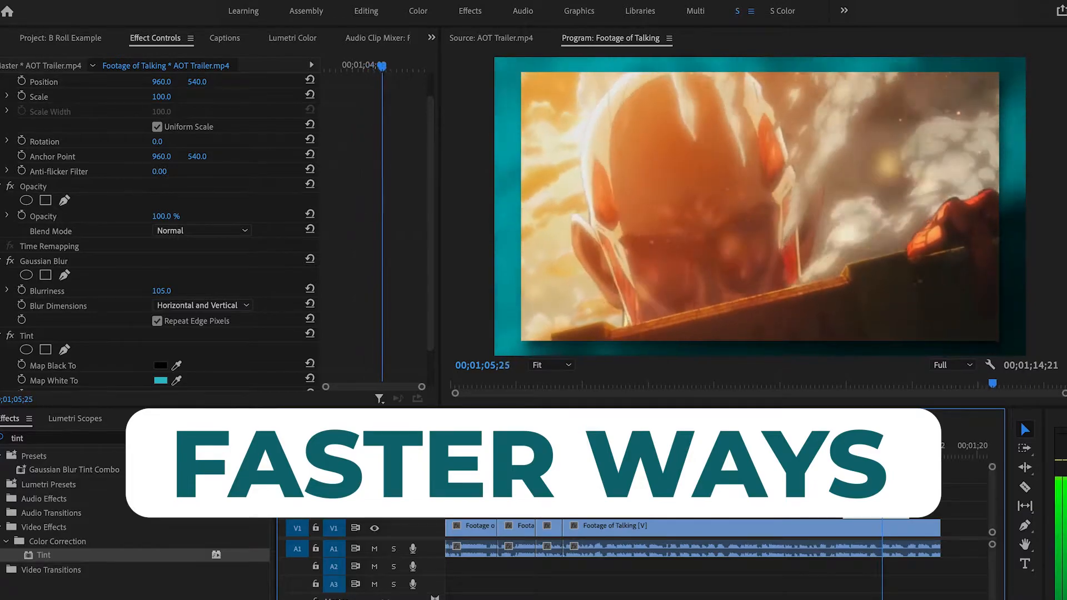
# Step: Place a video-only excerpt of AOT S1 Trailer.mp4 on V2 around 00;00;46 and duplicate it directly above on V3
pyautogui.hotkey('shift', 'z')
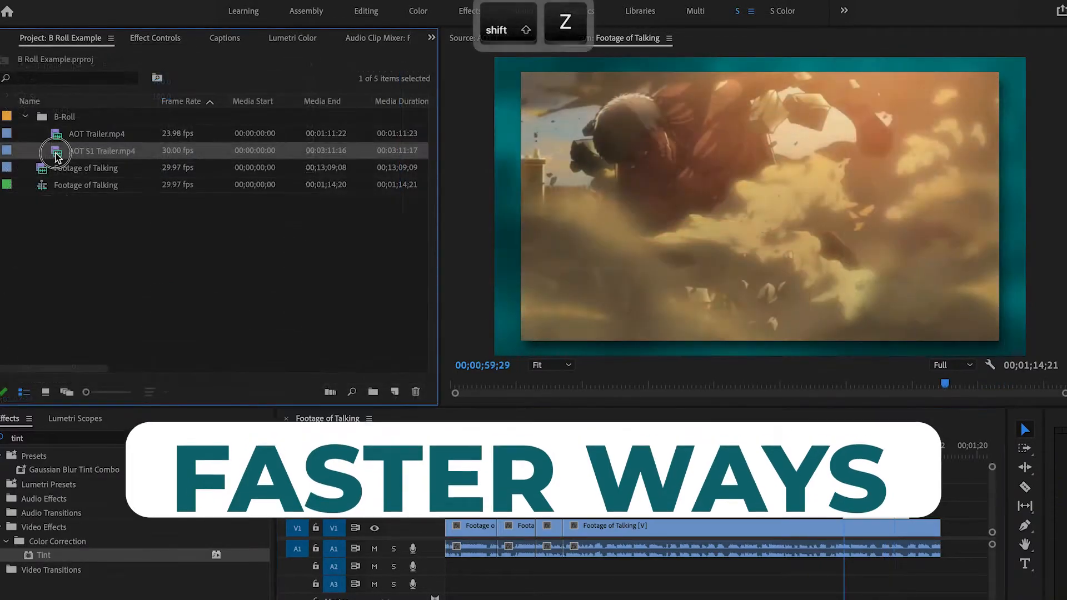
pyautogui.doubleClick(57, 153)
pyautogui.moveTo(535, 364); pyautogui.dragTo(595, 364)
pyautogui.click(656, 391)
pyautogui.click(686, 391)
pyautogui.moveTo(742, 345); pyautogui.dragTo(764, 507)
pyautogui.press('alt')
pyautogui.moveTo(772, 451)
pyautogui.mouseDown()
pyautogui.moveTo(746, 447)
pyautogui.moveTo(772, 449)
pyautogui.moveTo(756, 448)
pyautogui.mouseUp()
# Step: Copy the V2 AOT Trailer clip and paste its Motion, Opacity, Gaussian Blur and Tint attributes onto the V2 AOT S1 Trailer clip
pyautogui.click(827, 509)
pyautogui.click(857, 512)
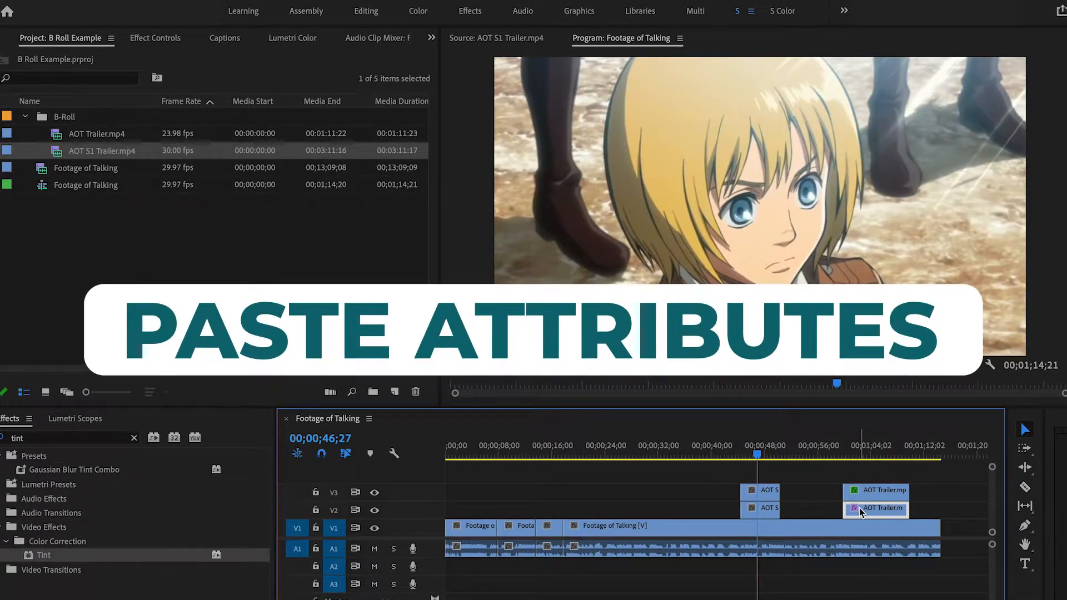
pyautogui.press('super+c')
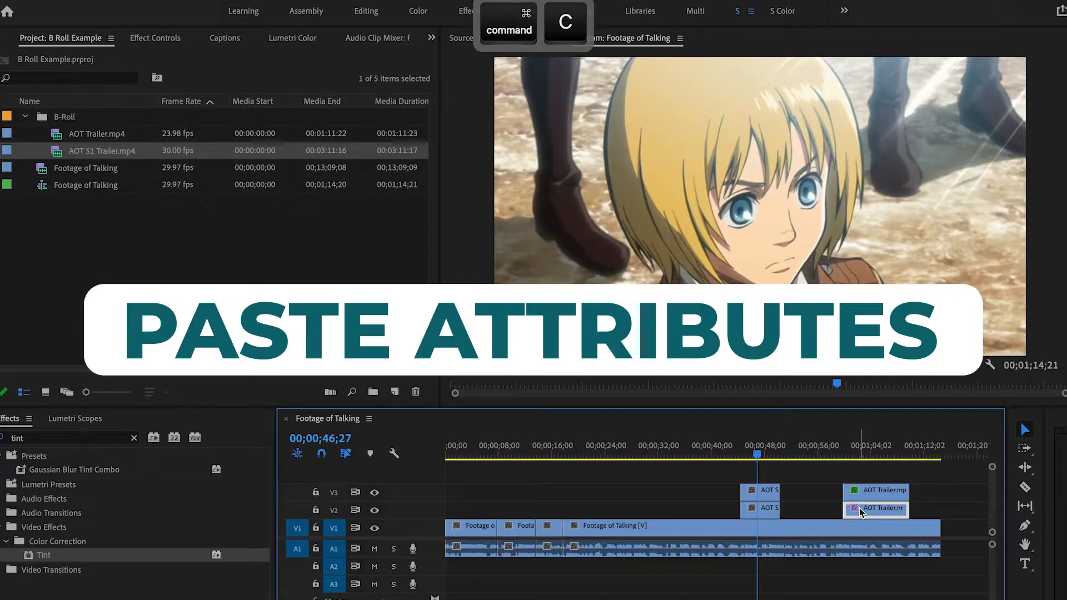
pyautogui.click(767, 510)
pyautogui.press('super+alt+v')
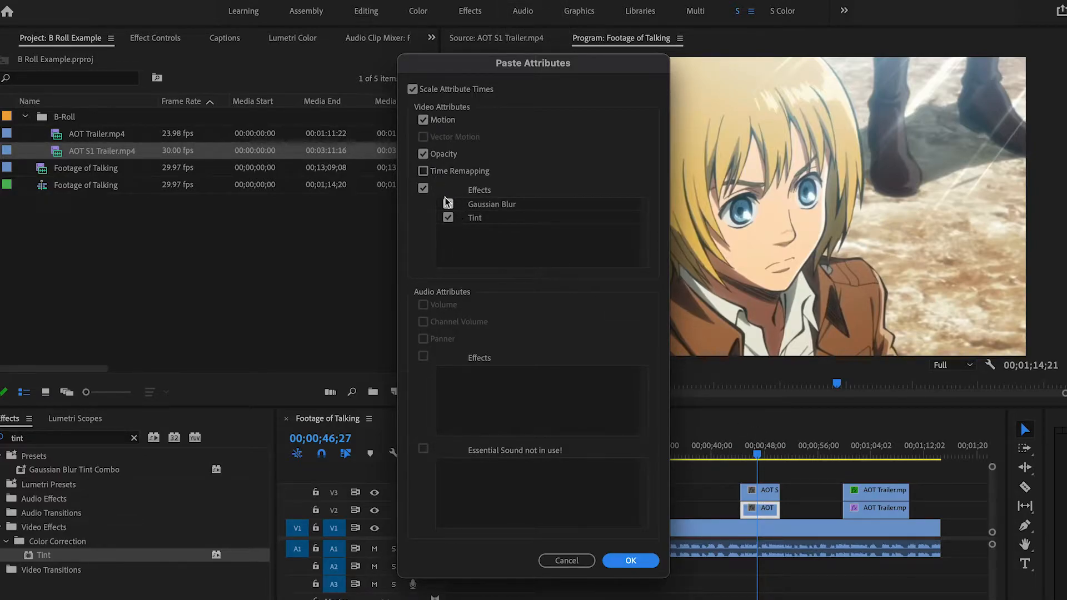
pyautogui.click(630, 560)
# Step: Copy the V3 AOT Trailer clip's attributes onto the V3 AOT S1 Trailer clip and preview the framed B-roll around 00;00;46
pyautogui.click(892, 492)
pyautogui.press('super+c')
pyautogui.click(762, 493)
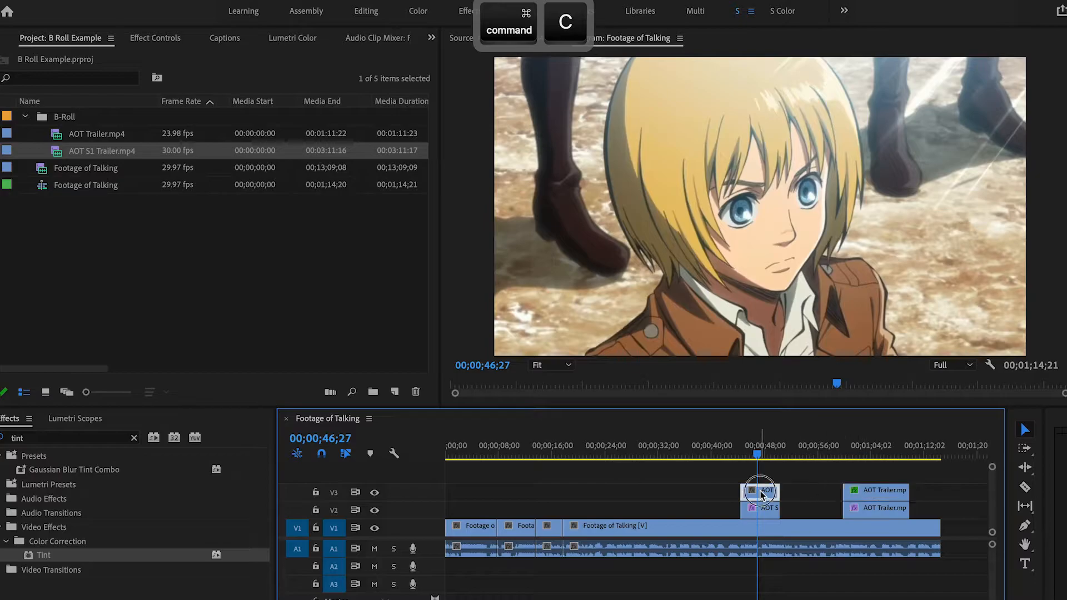
pyautogui.press('super+alt+v')
pyautogui.click(630, 560)
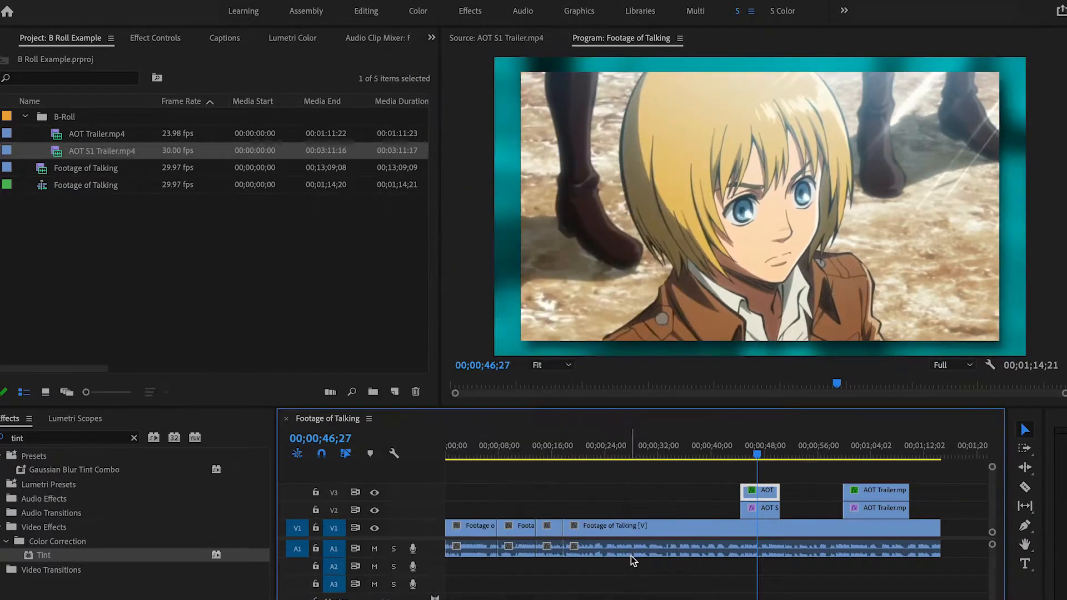
pyautogui.moveTo(757, 450); pyautogui.dragTo(748, 452)
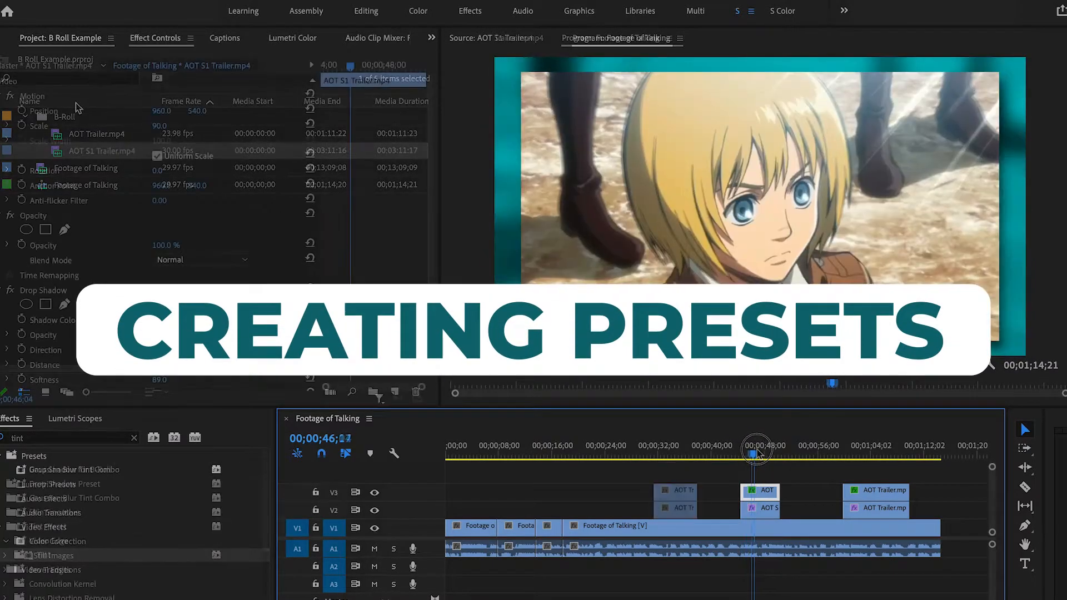
# Step: Save the V3 AOT S1 Trailer clip's Motion scale and Drop Shadow together as a preset named "1. Drop Shadow Scale"
pyautogui.click(61, 95)
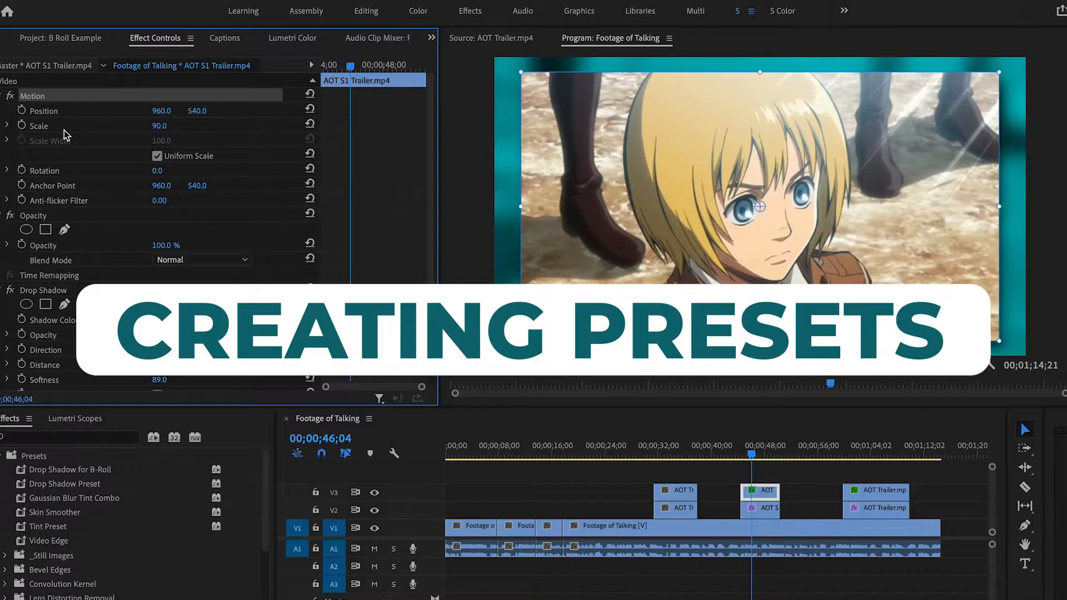
pyautogui.press('super')
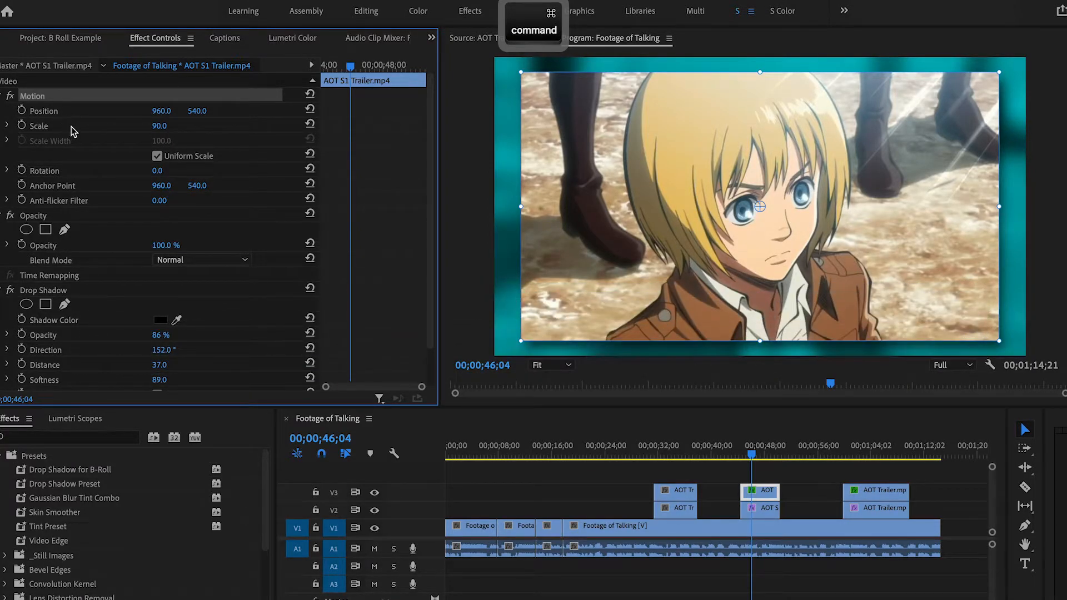
pyautogui.keyDown('super'); pyautogui.click(66, 125); pyautogui.keyUp('super')
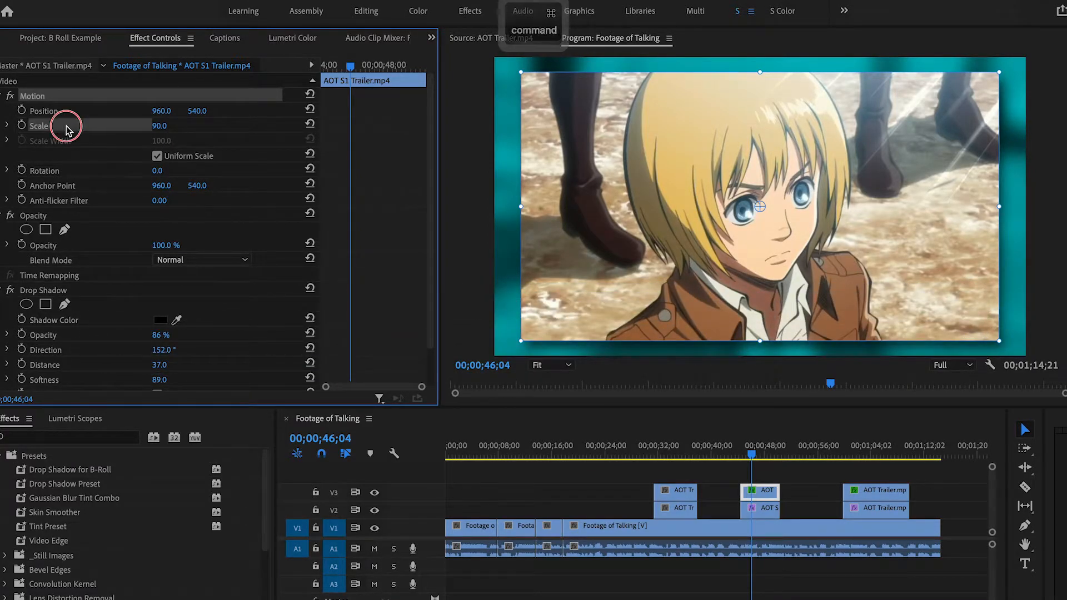
pyautogui.keyDown('super'); pyautogui.click(81, 291); pyautogui.keyUp('super')
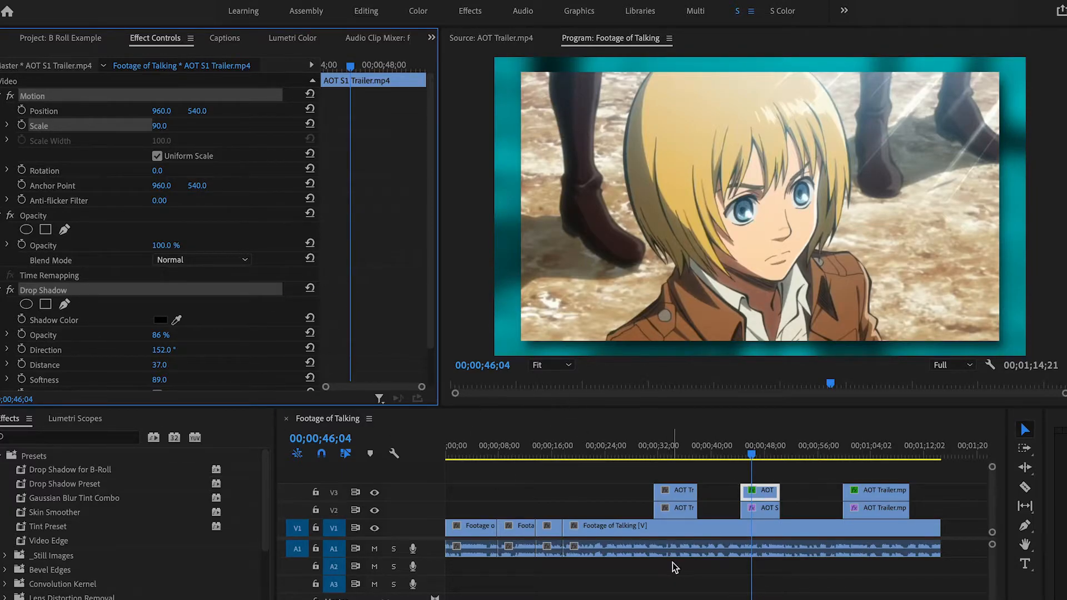
pyautogui.rightClick(86, 296)
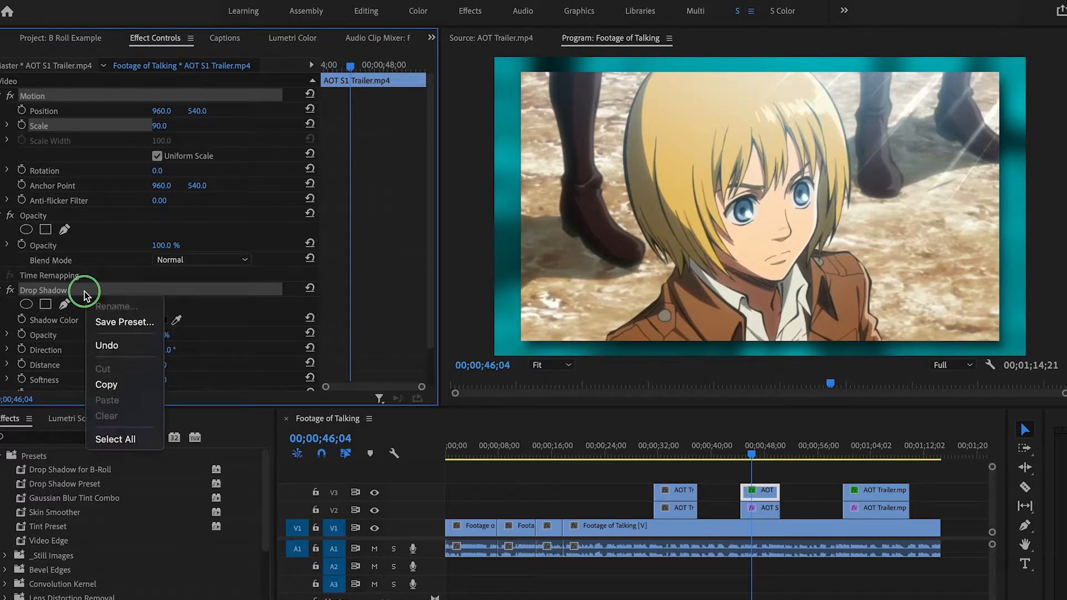
pyautogui.click(110, 320)
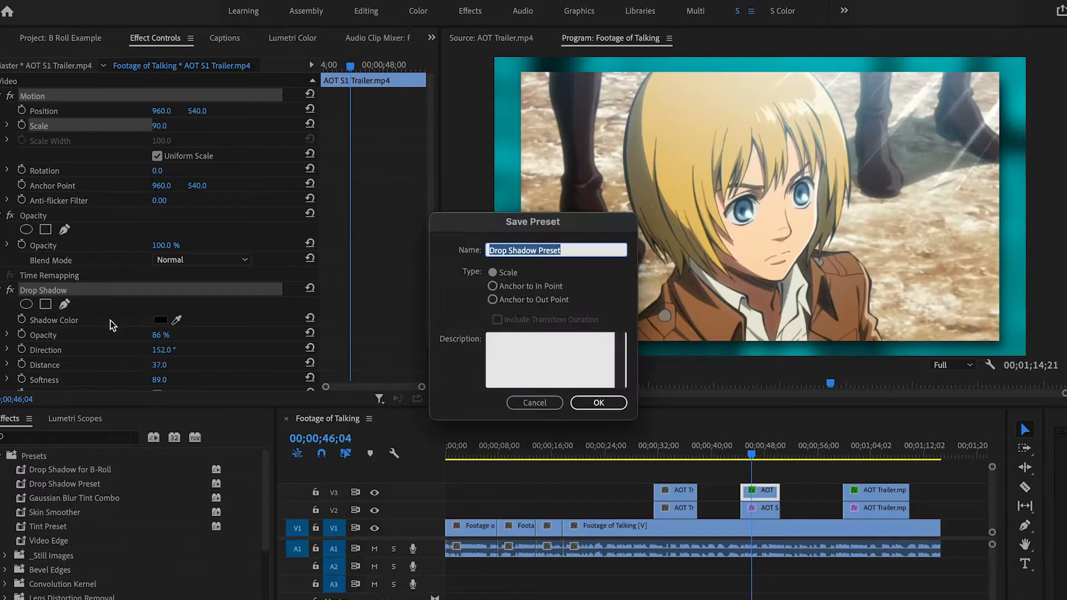
pyautogui.click(537, 250)
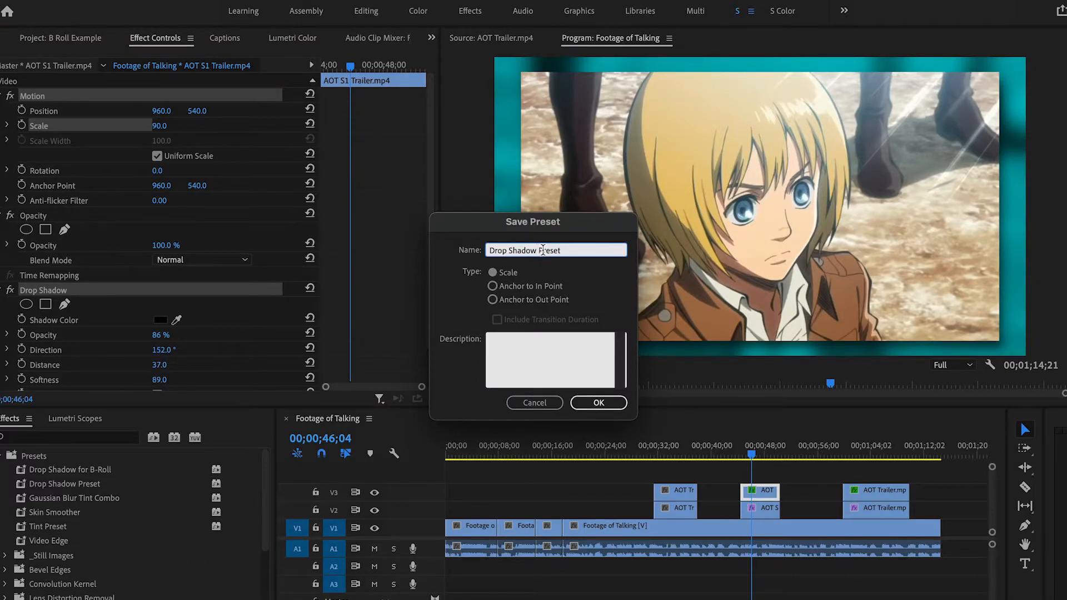
pyautogui.press('Up')
pyautogui.write('1. ')
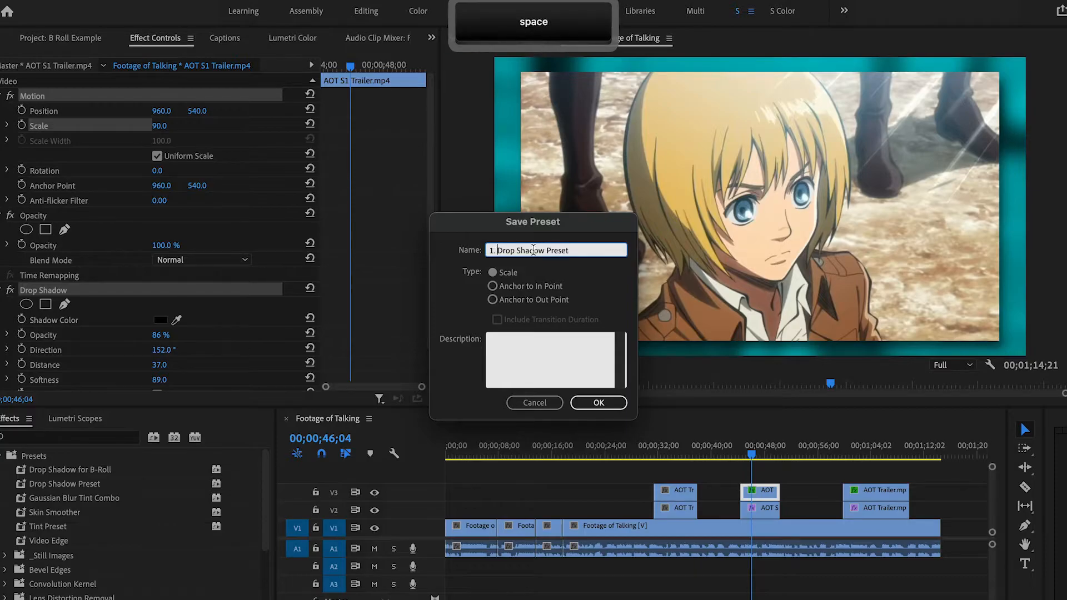
pyautogui.write('Scal')
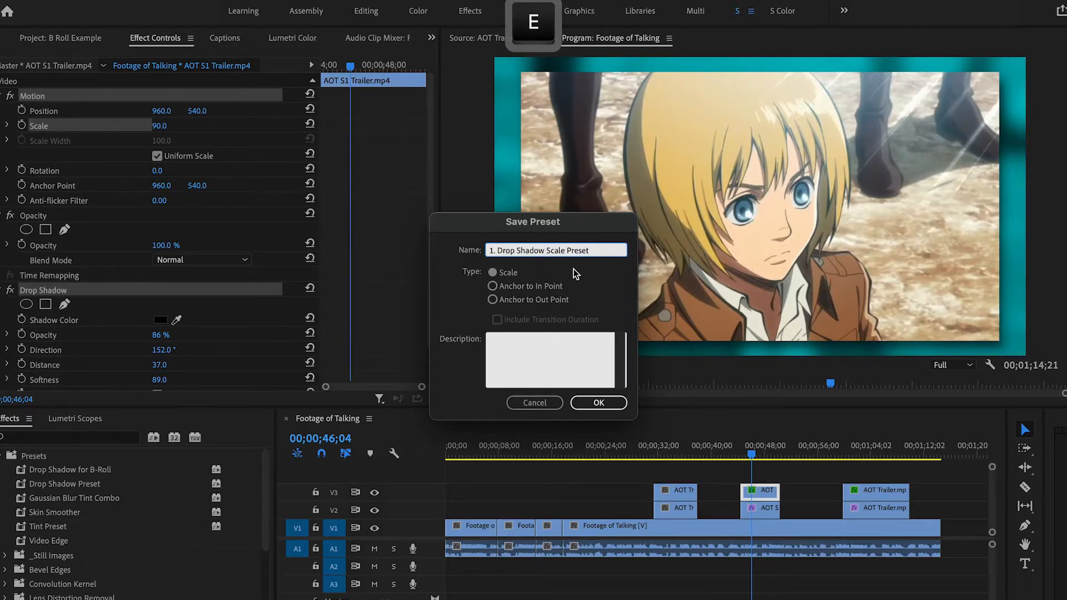
pyautogui.write('e')
pyautogui.doubleClick(580, 250)
pyautogui.press('BackSpace')
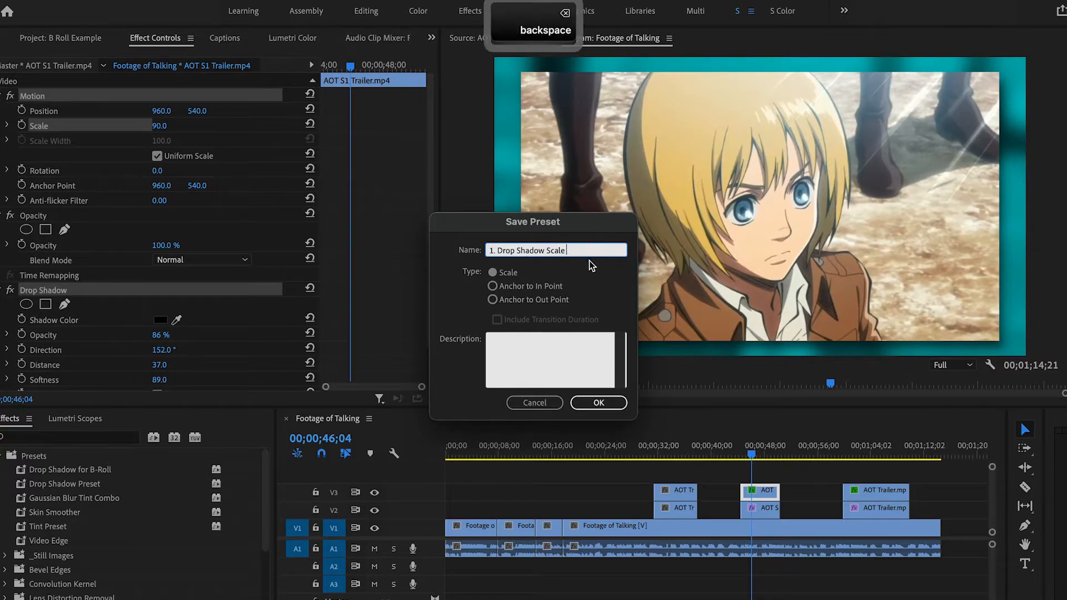
pyautogui.click(611, 404)
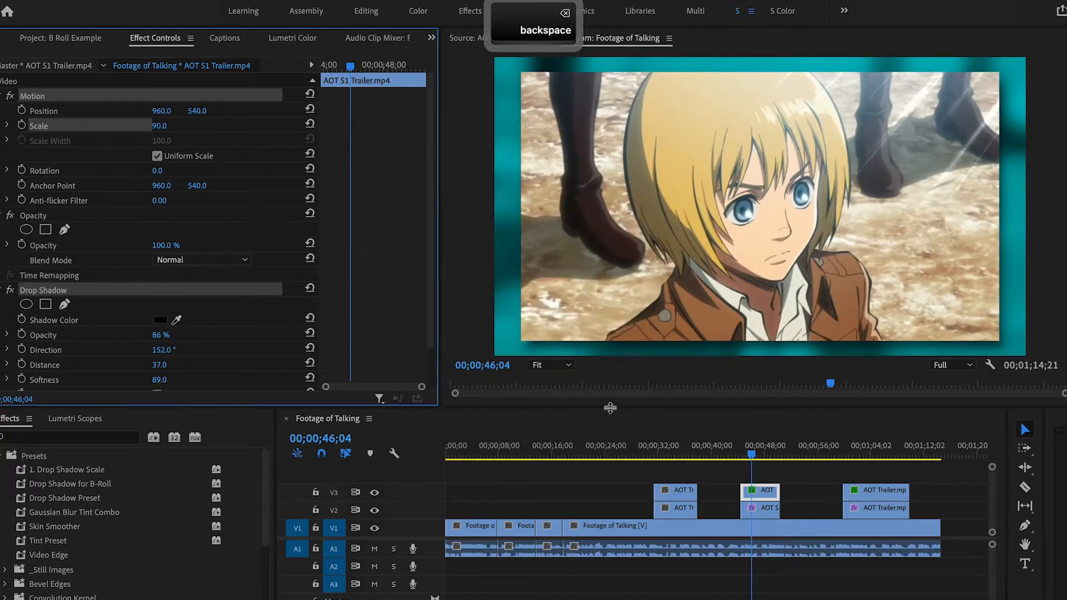
# Step: Apply the "1. Drop Shadow Scale" preset to the first V3 AOT Trailer clip and check its scale and shadow settings at 00;00;35;00
pyautogui.click(47, 470)
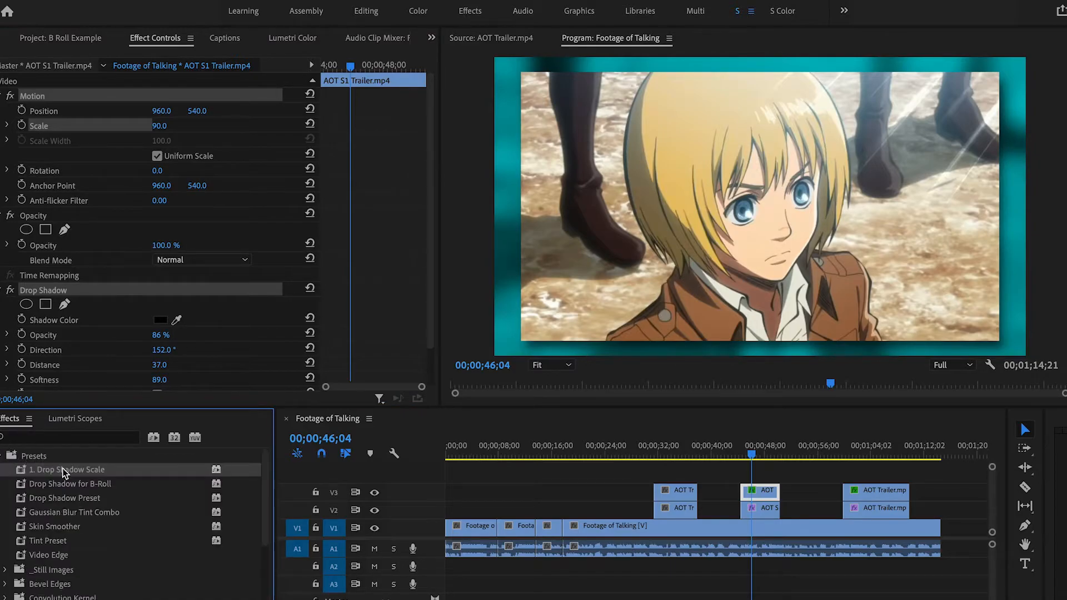
pyautogui.moveTo(52, 472); pyautogui.dragTo(672, 492)
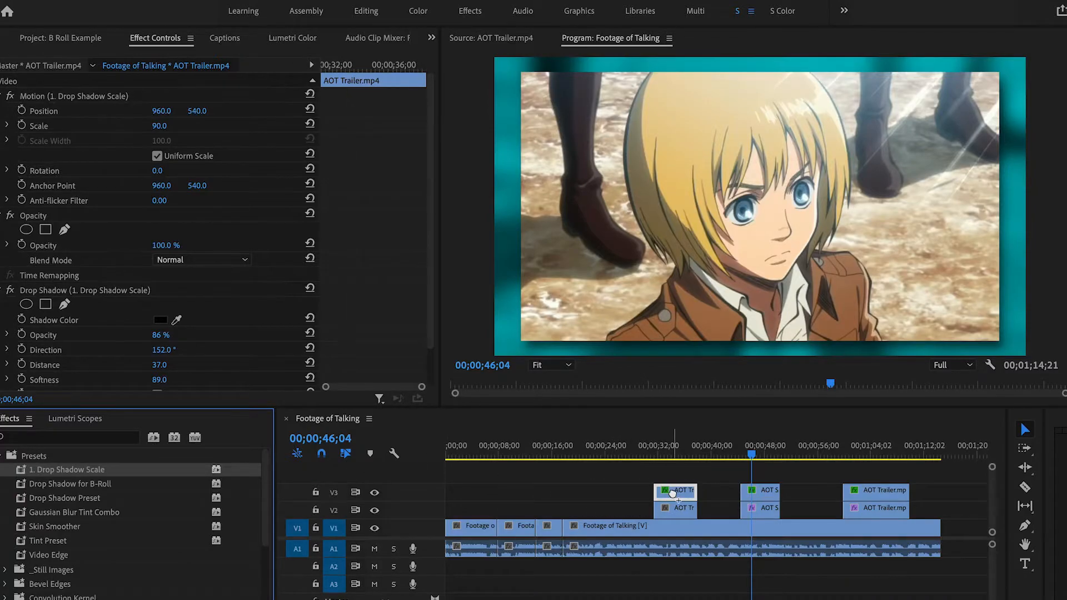
pyautogui.click(680, 456)
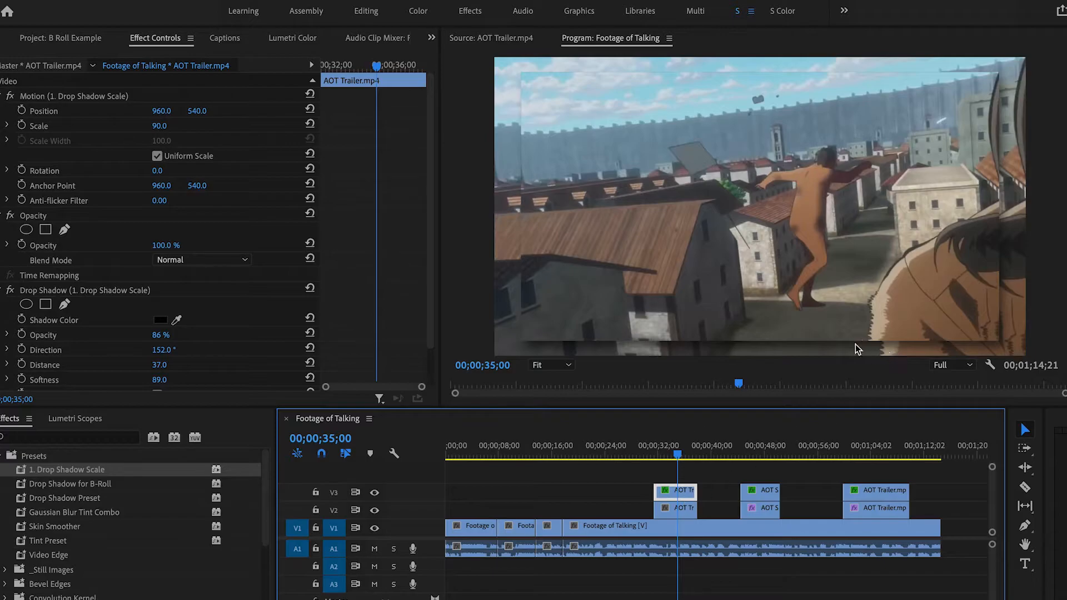
pyautogui.scroll(-3, 360, 275)
pyautogui.scroll(3, 360, 275)
pyautogui.click(98, 127)
pyautogui.scroll(-2, 131, 352)
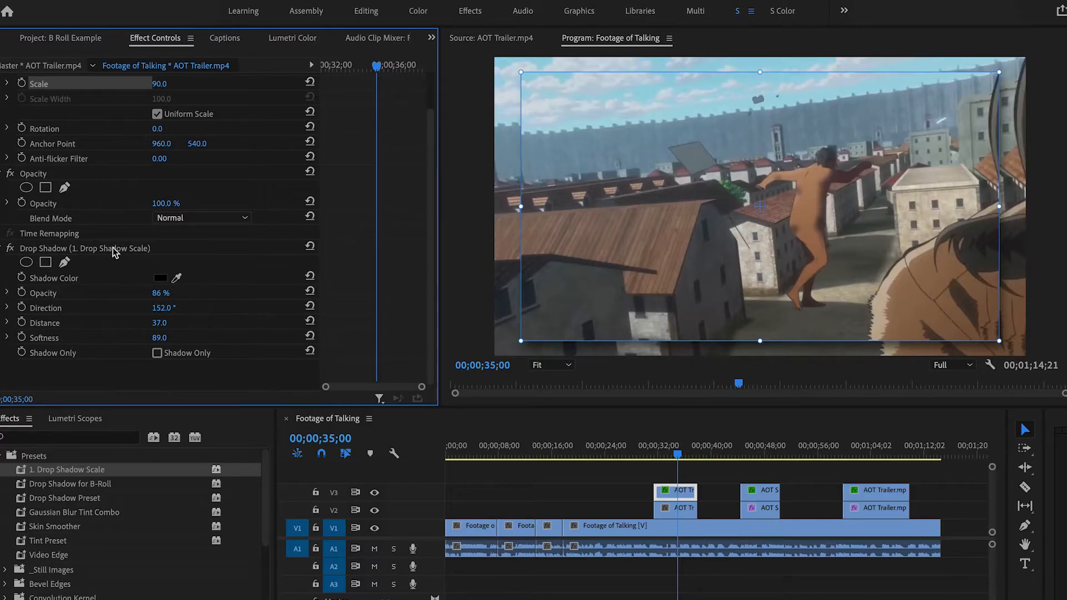
pyautogui.scroll(2, 95, 336)
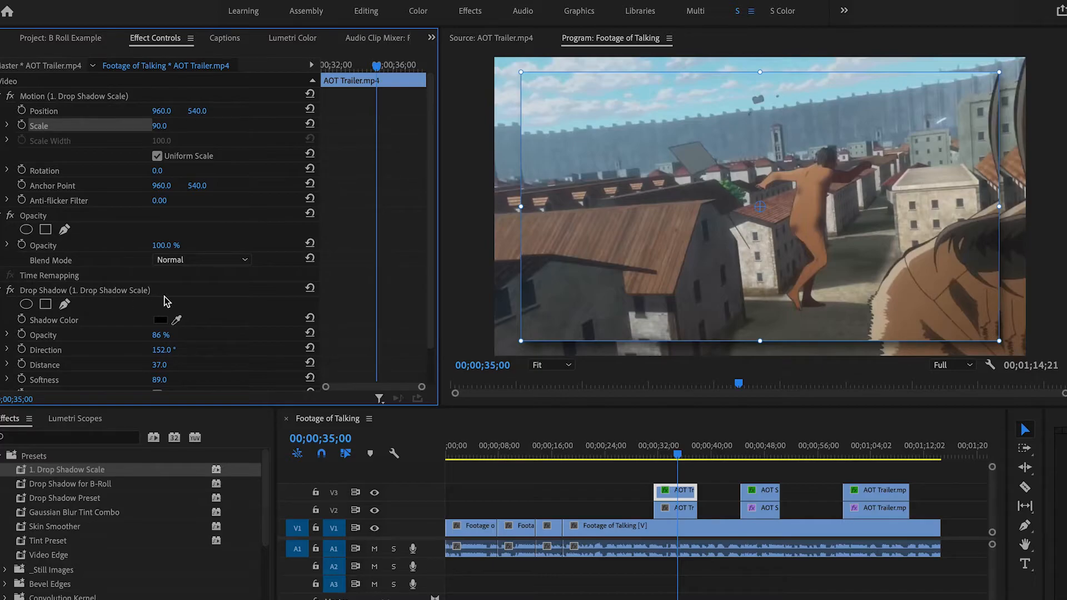
pyautogui.scroll(-2, 270, 331)
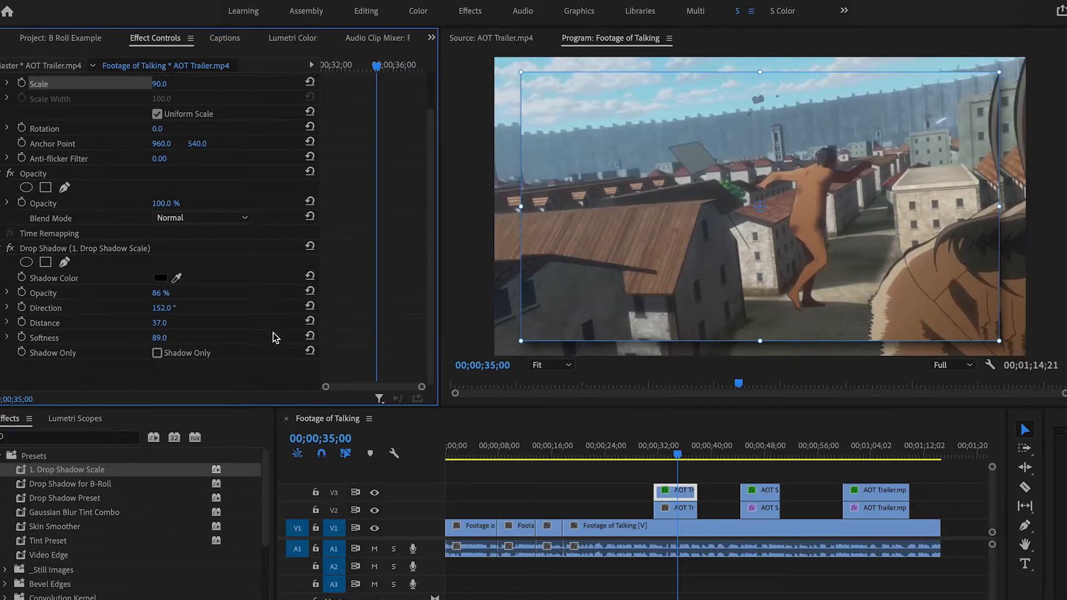
# Step: Save the V2 AOT S1 Trailer clip's Gaussian Blur and Tint effects together as a preset named "2. Gaussian Blur Tint"
pyautogui.click(754, 460)
pyautogui.click(760, 508)
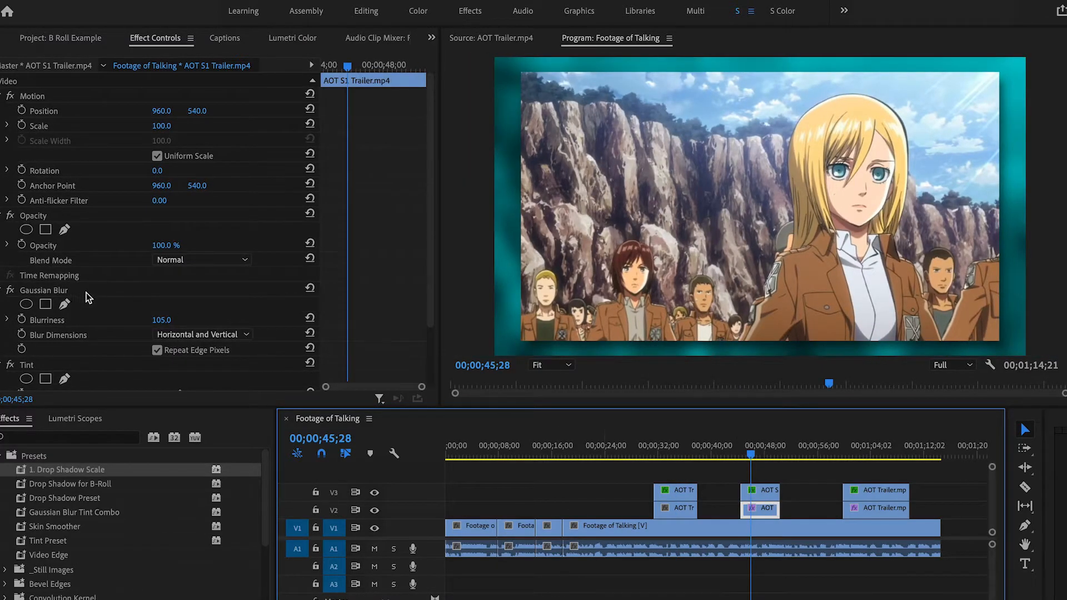
pyautogui.scroll(-3, 91, 288)
pyautogui.click(89, 220)
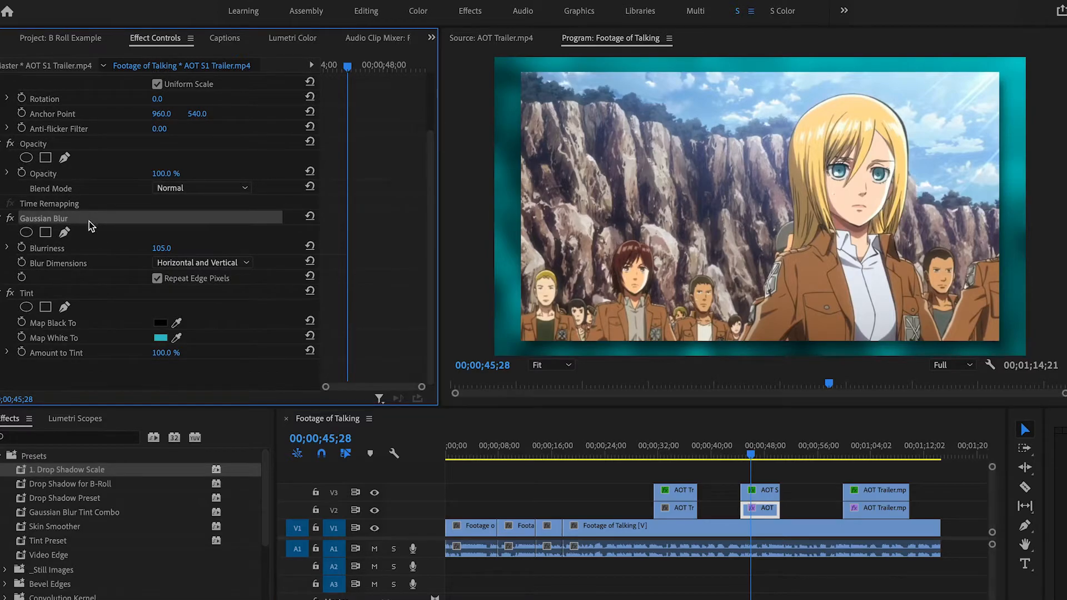
pyautogui.keyDown('super'); pyautogui.click(75, 294); pyautogui.keyUp('super')
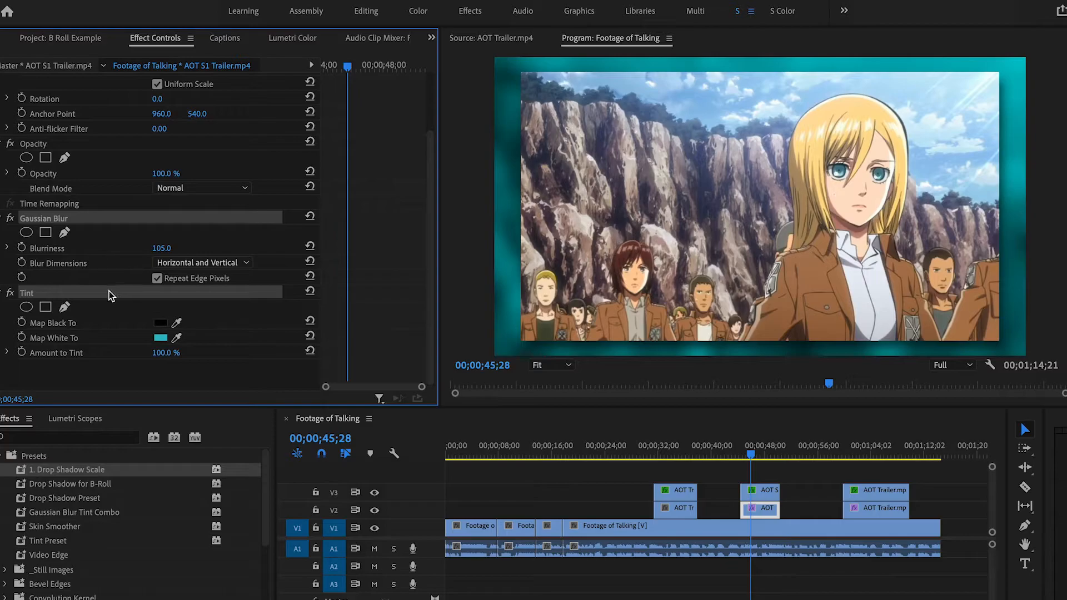
pyautogui.rightClick(110, 292)
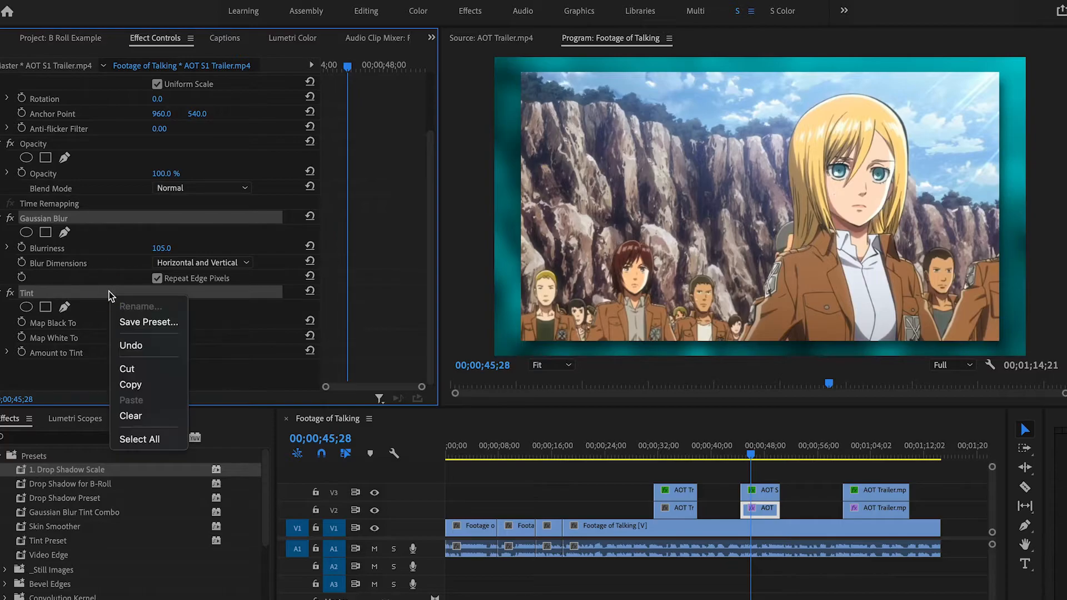
pyautogui.click(133, 324)
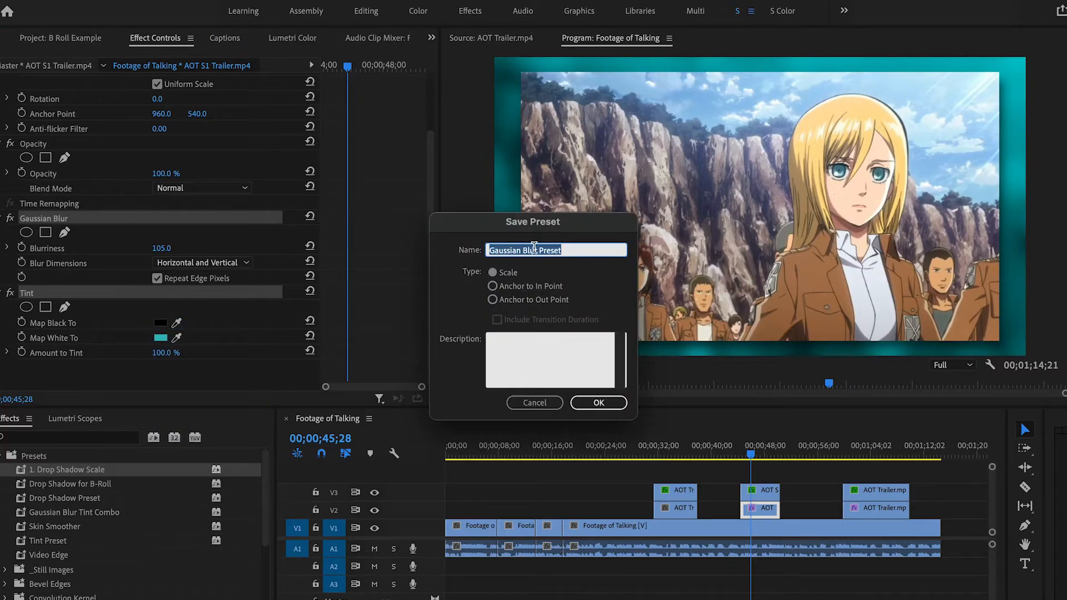
pyautogui.press('Left')
pyautogui.write('2.')
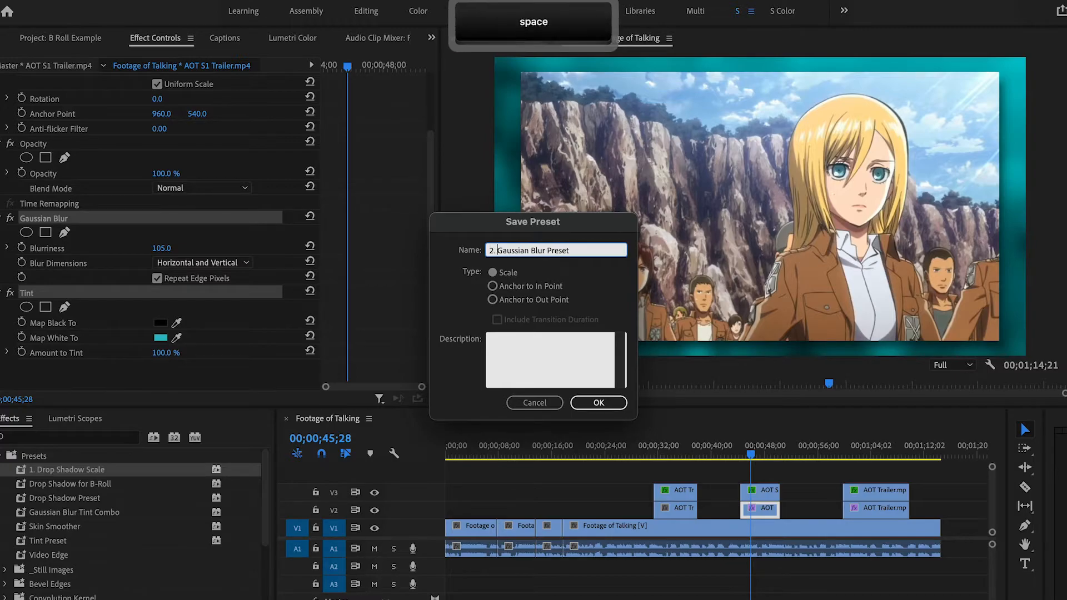
pyautogui.click(545, 250)
pyautogui.write('Tint')
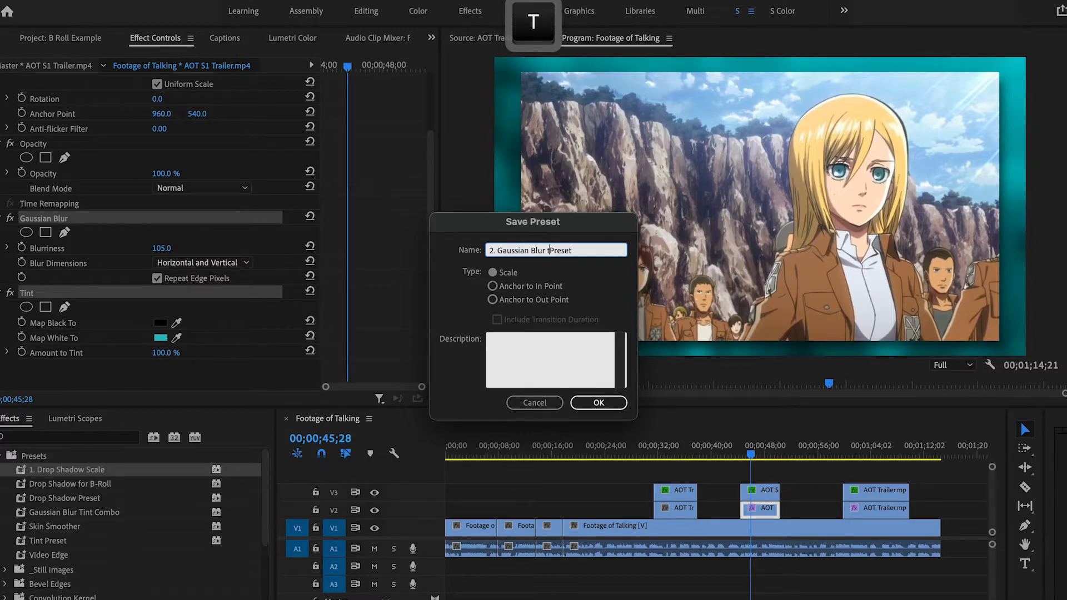
pyautogui.hotkey('shift', 'Down')
pyautogui.press('BackSpace')
pyautogui.press('BackSpace')
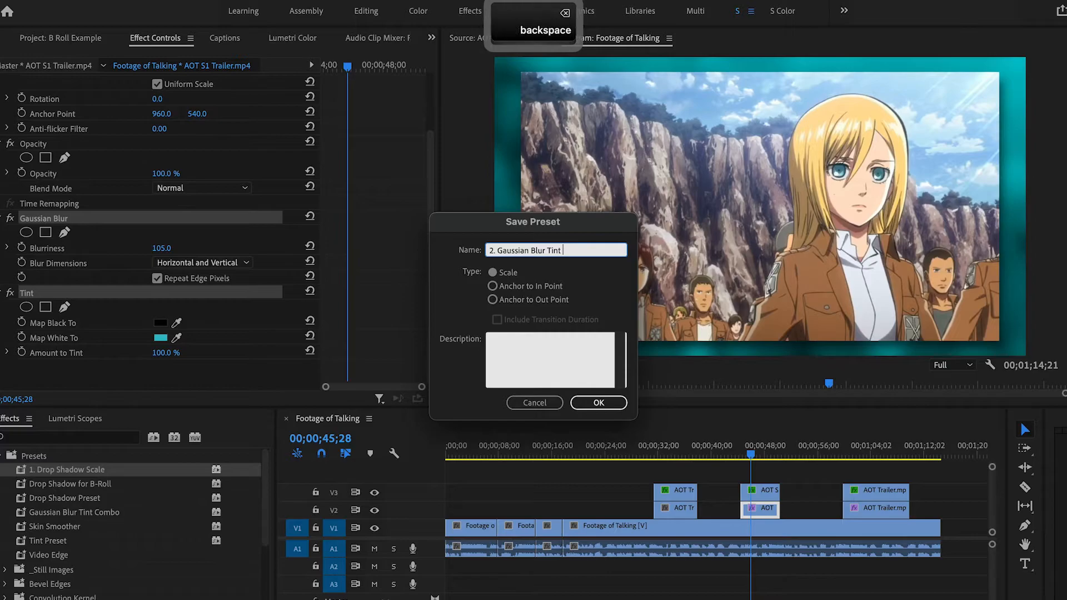
pyautogui.click(583, 401)
# Step: Apply the "2. Gaussian Blur Tint" preset to the first V2 AOT Trailer clip and save the project
pyautogui.moveTo(54, 485); pyautogui.dragTo(694, 513)
pyautogui.click(671, 456)
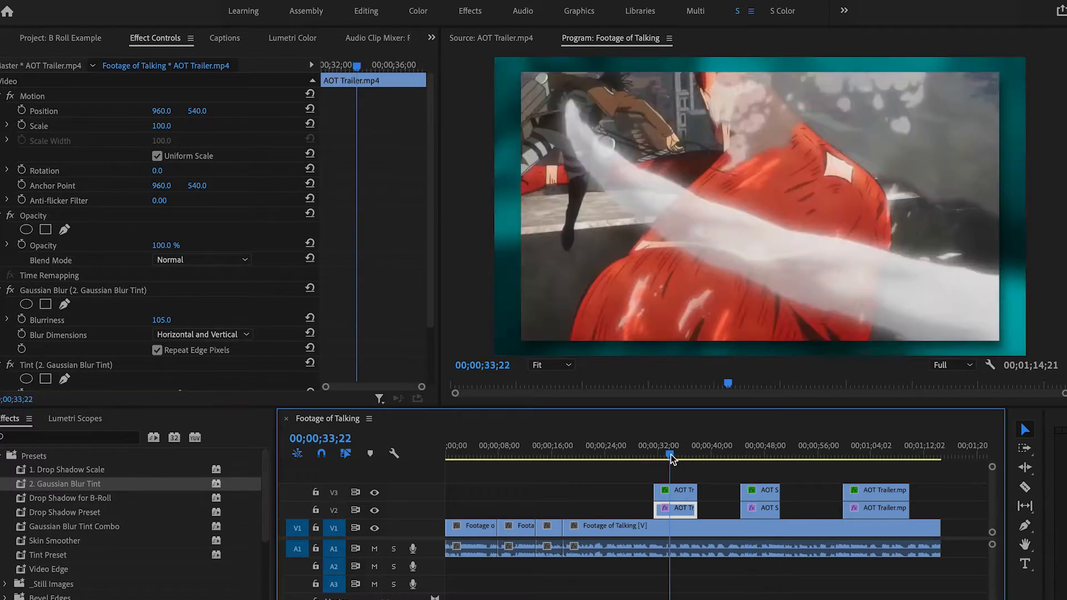
pyautogui.press('super+s')
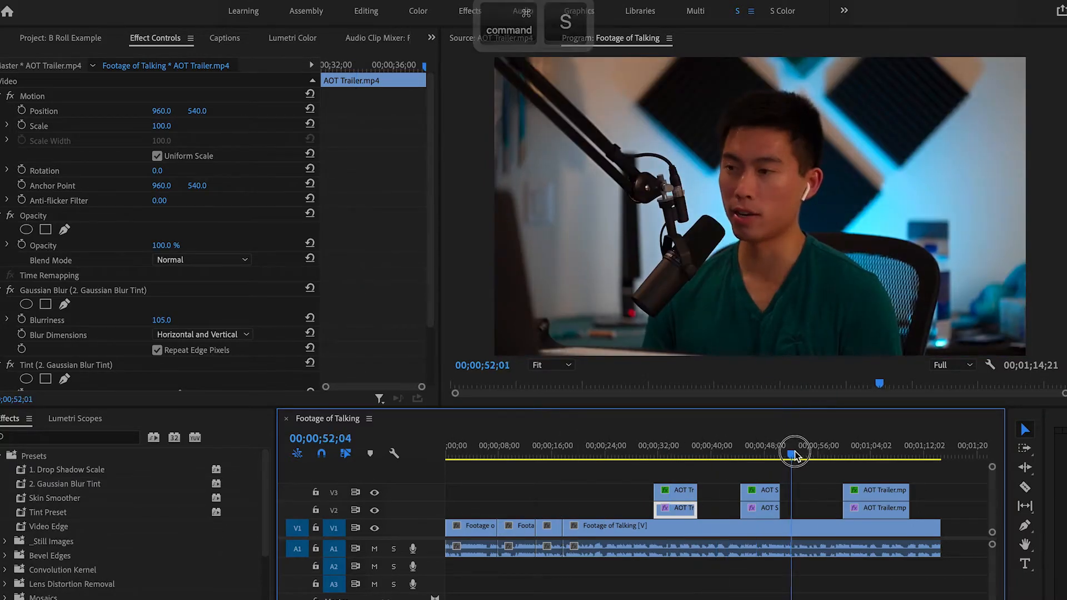
pyautogui.moveTo(793, 454); pyautogui.dragTo(637, 455)
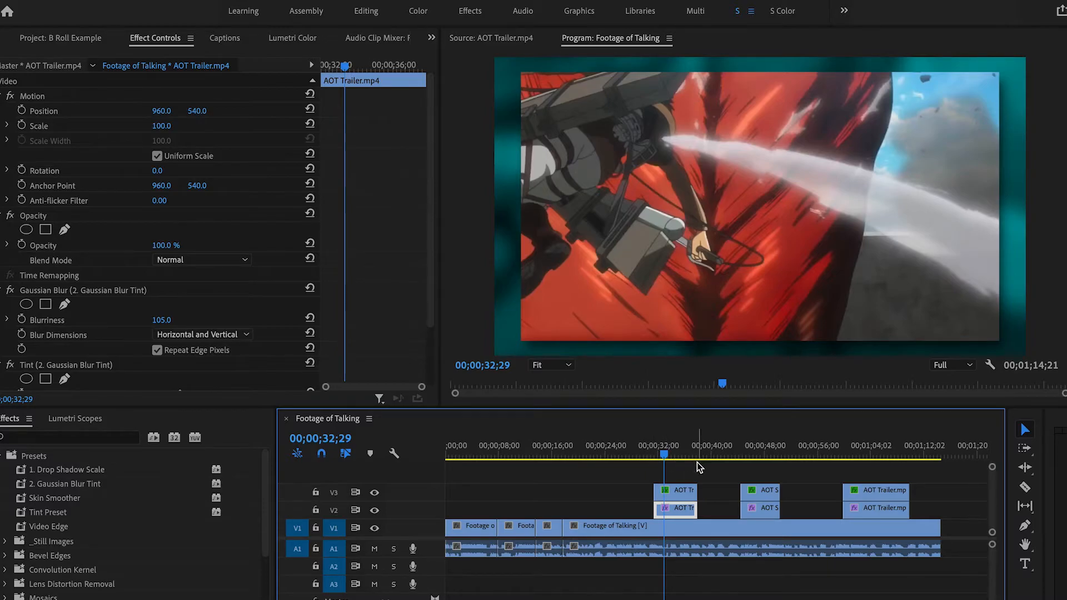
# Step: Add a video-only AOT Trailer excerpt to V2 at about 00;00;29 and delete the three framed clip pairs on V2 and V3
pyautogui.moveTo(665, 453); pyautogui.dragTo(772, 458)
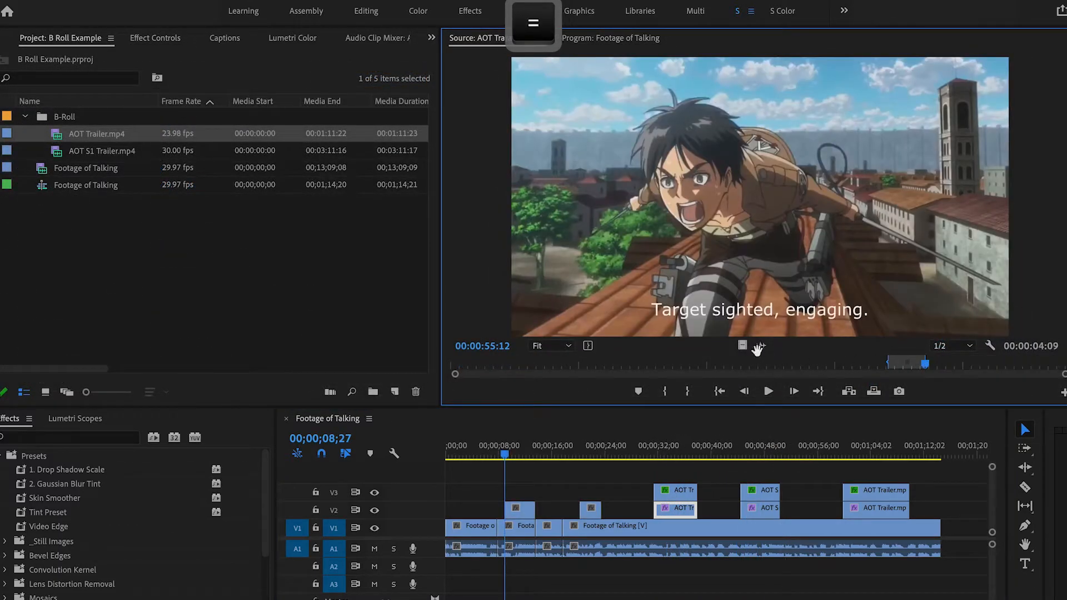
pyautogui.moveTo(746, 347); pyautogui.dragTo(671, 498)
pyautogui.click(688, 488)
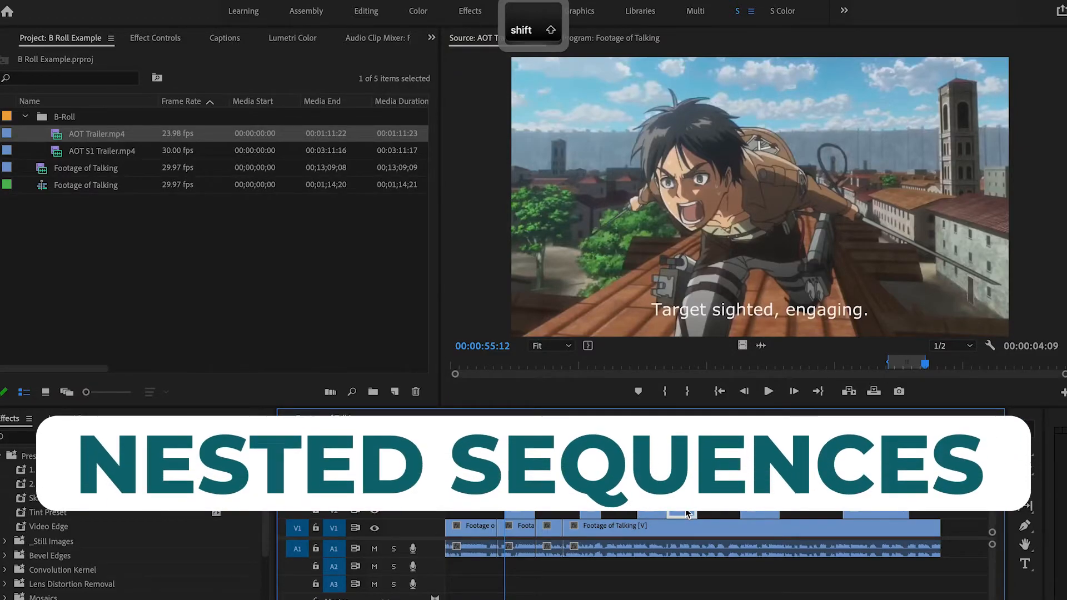
pyautogui.press('BackSpace')
pyautogui.keyDown('shift'); pyautogui.click(750, 511); pyautogui.keyUp('shift')
pyautogui.press('BackSpace')
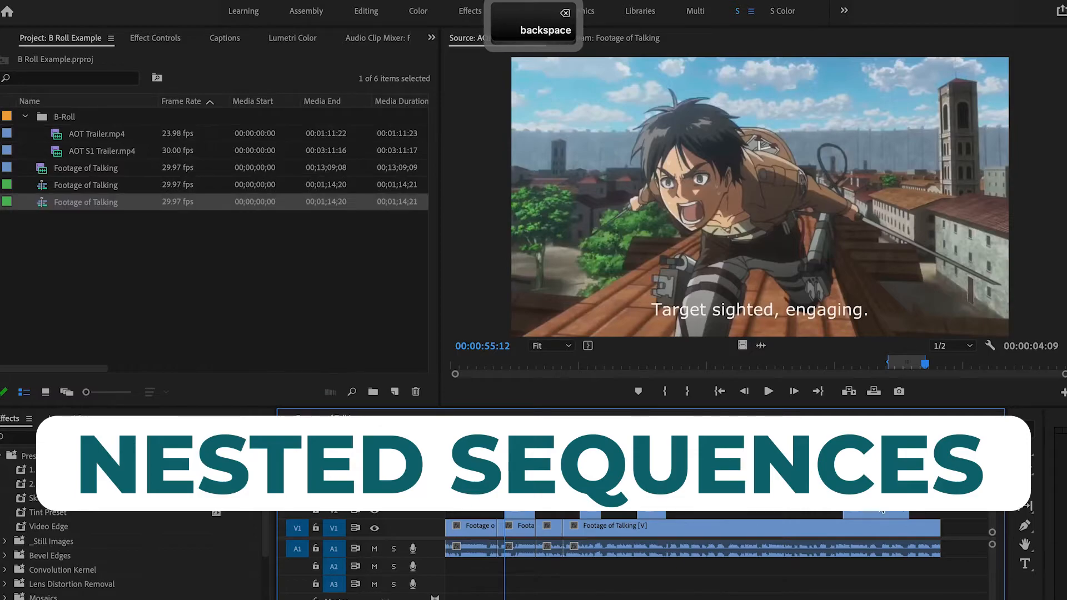
pyautogui.keyDown('shift'); pyautogui.click(879, 511); pyautogui.keyUp('shift')
pyautogui.press('BackSpace')
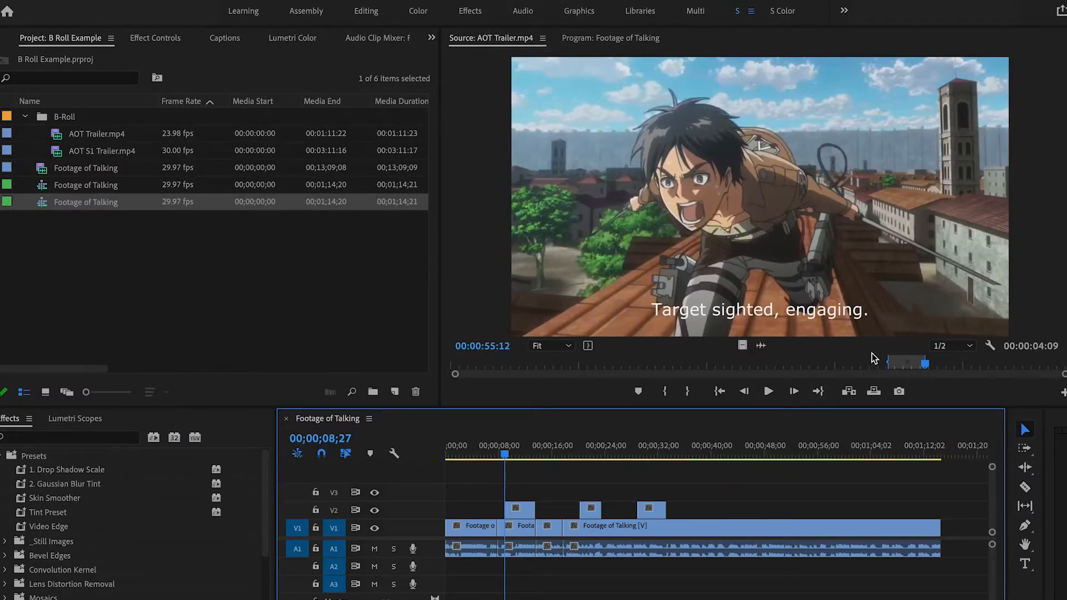
# Step: Mark a 00:00:02:05 excerpt of AOT Trailer.mp4, add its video to V2 at about 00;00;41, and save the project
pyautogui.moveTo(959, 364); pyautogui.dragTo(994, 364)
pyautogui.press('-')
pyautogui.press('=')
pyautogui.moveTo(742, 345); pyautogui.dragTo(732, 509)
pyautogui.press('super+s')
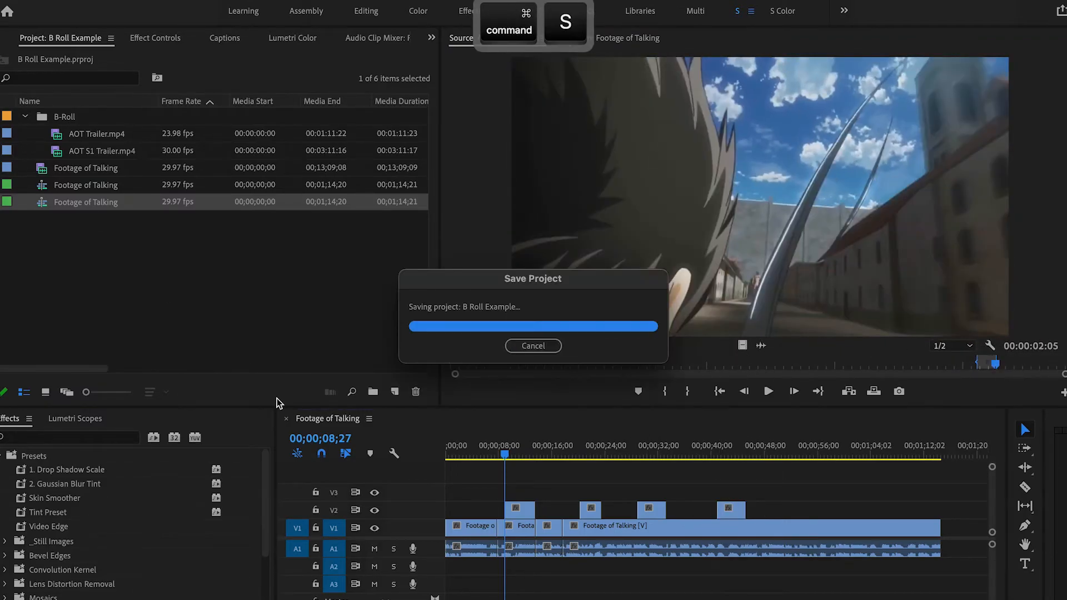
# Step: Load AOT S1 Trailer.mp4 as the source and add its marked six-second excerpt, video only, to V2 at about 00;00;53
pyautogui.click(55, 151)
pyautogui.doubleClick(56, 151)
pyautogui.moveTo(745, 345); pyautogui.dragTo(806, 508)
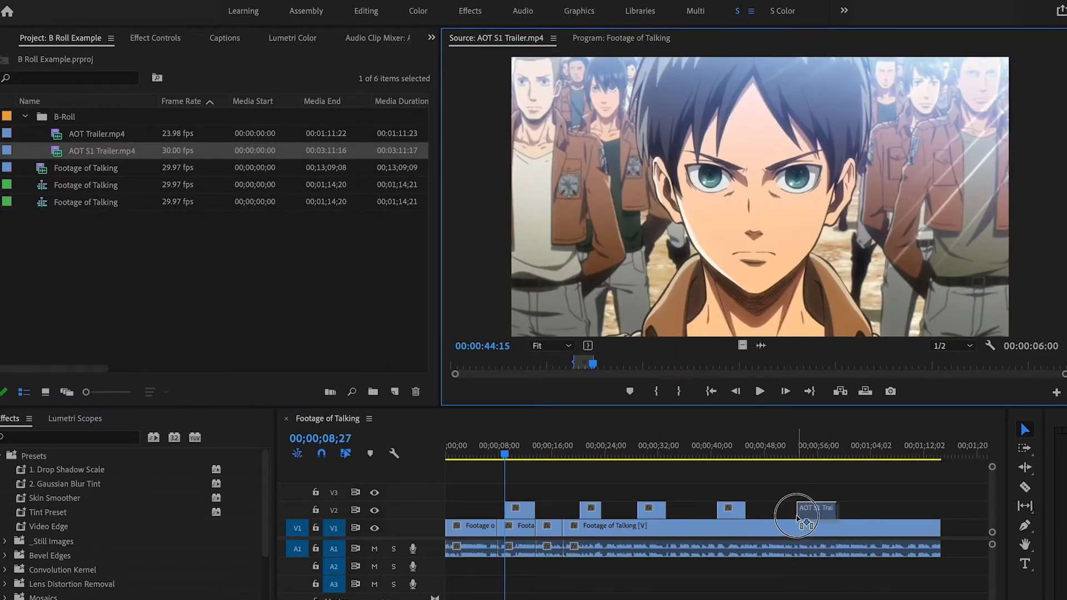
# Step: Mark a 00:00:05:11 excerpt of AOT S1 Trailer ending at 00:02:06:14, add its video to V2 at about 00;01;04, and save
pyautogui.moveTo(819, 367); pyautogui.dragTo(858, 369)
pyautogui.press('o')
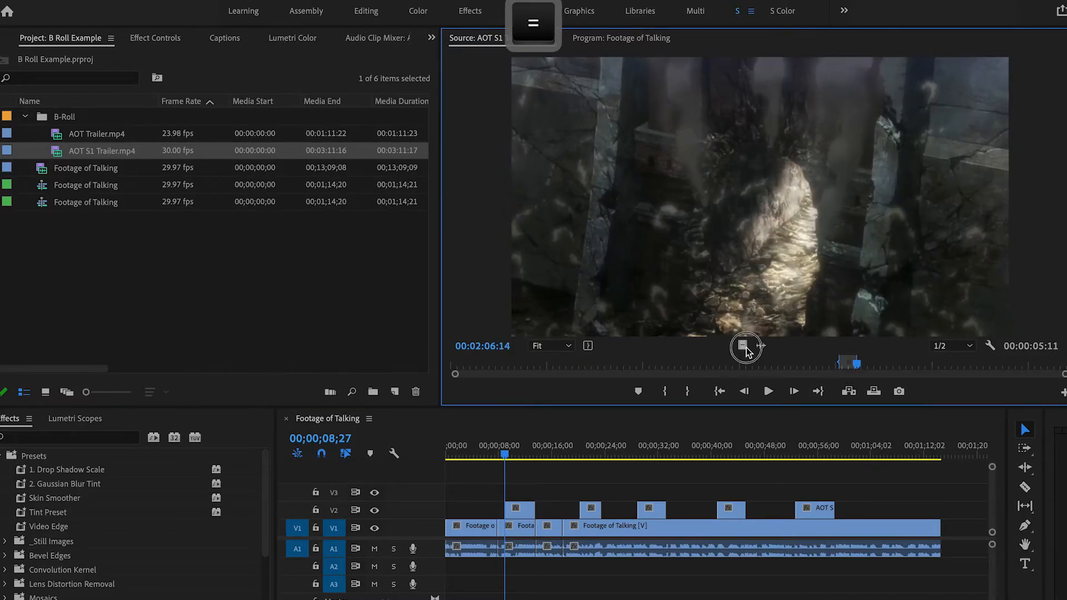
pyautogui.moveTo(743, 345); pyautogui.dragTo(827, 482)
pyautogui.press('super+s')
# Step: Move the first V2 B-roll clip earlier to about 00;00;05 and set the playhead to 00;00;01;18
pyautogui.moveTo(493, 451); pyautogui.dragTo(509, 457)
pyautogui.moveTo(542, 449); pyautogui.dragTo(460, 478)
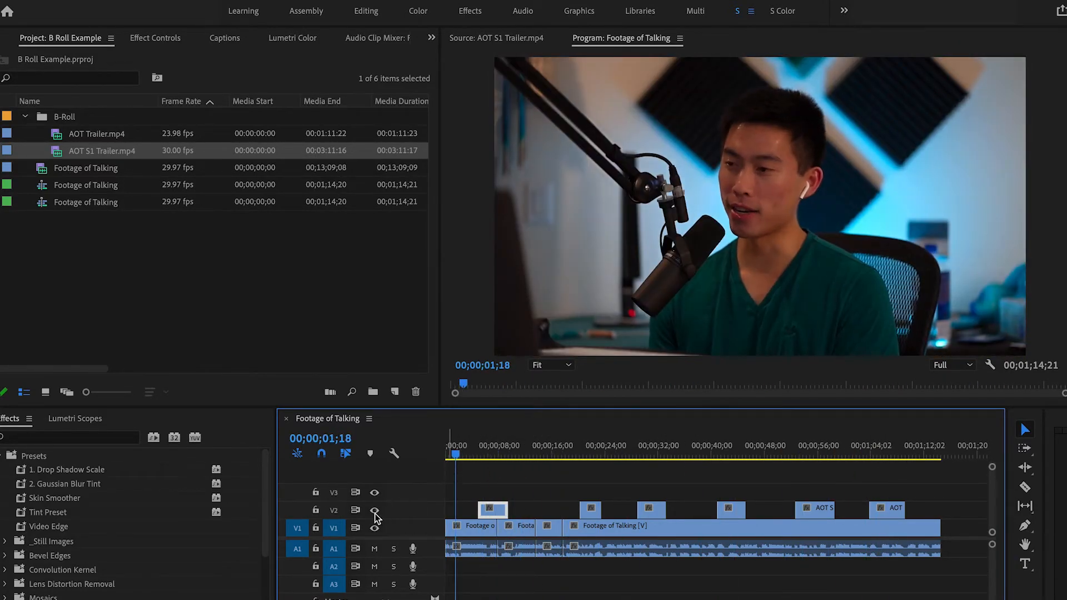
# Step: Lock tracks V1 and A1 and select all B-roll clips on V2 with the Track Select Forward tool
pyautogui.click(315, 532)
pyautogui.click(315, 550)
pyautogui.press('a')
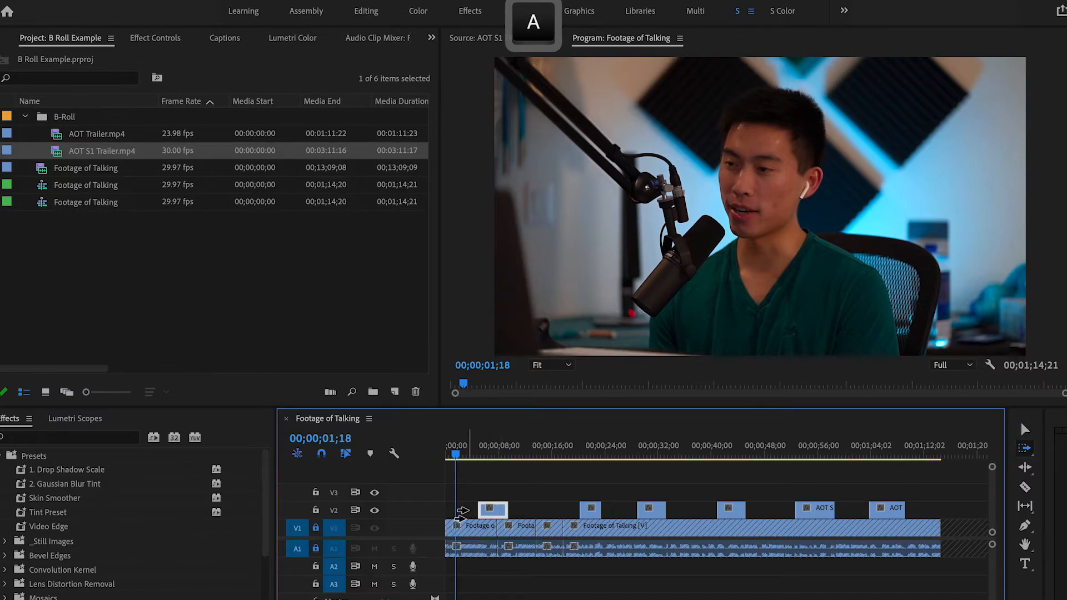
pyautogui.click(461, 511)
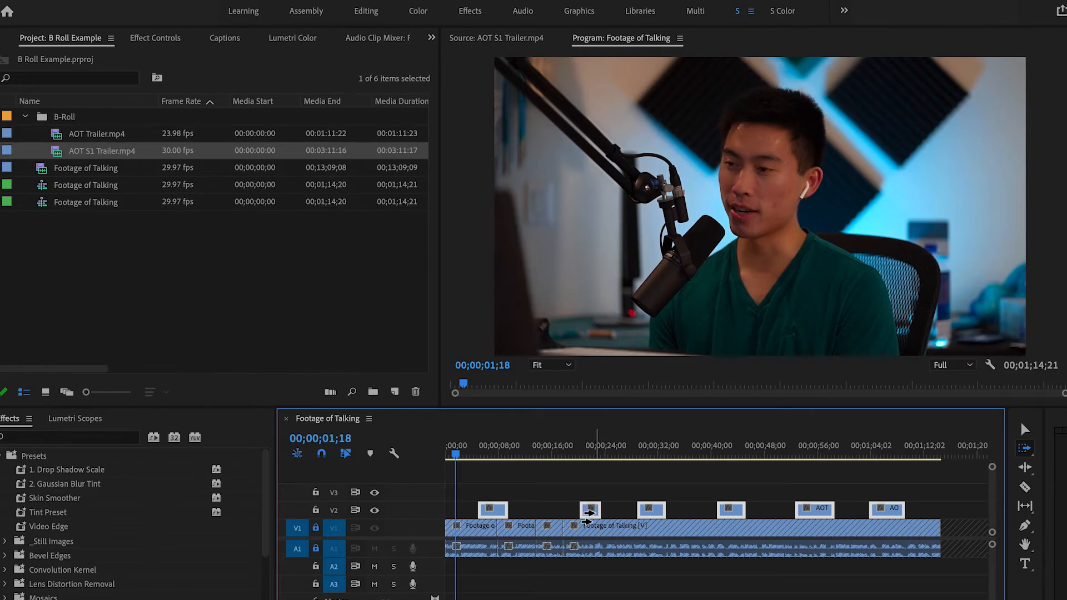
pyautogui.press('super+z')
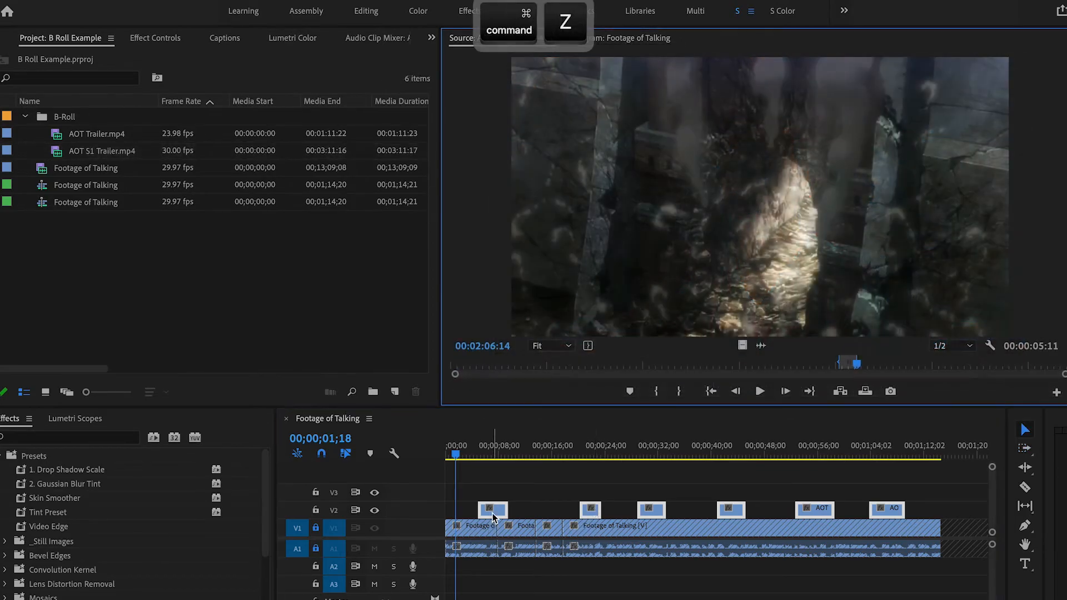
# Step: Nest the selected V2 clips into a sequence named "B-Roll Clips"
pyautogui.rightClick(494, 517)
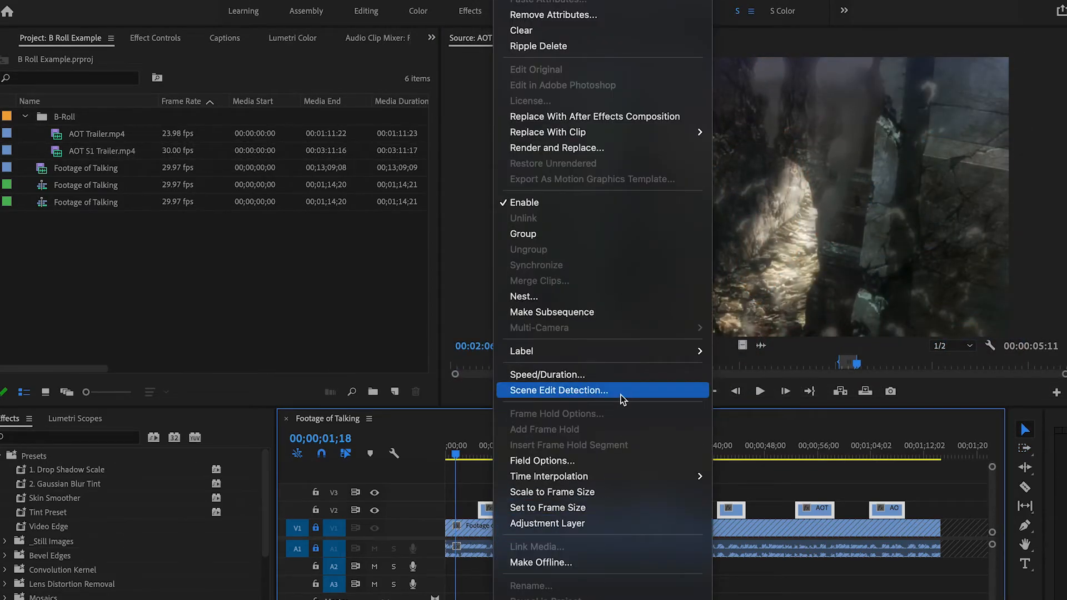
pyautogui.click(614, 297)
pyautogui.write('B-Roll Clips')
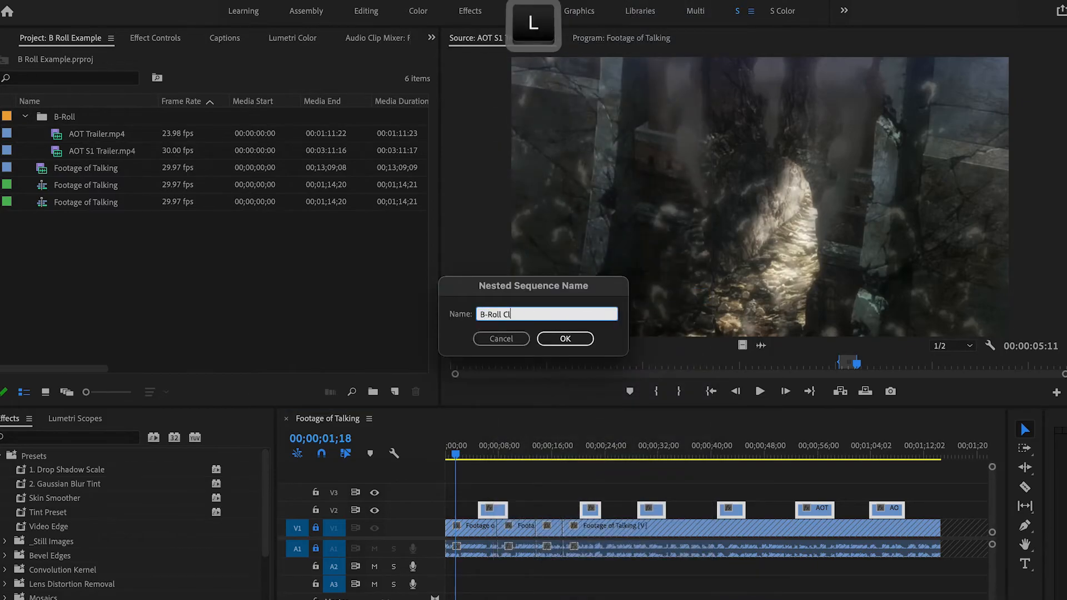
pyautogui.press('Return')
# Step: Set the playhead to 00;00;06;06 and duplicate the B-Roll Clips nest from V2 onto V3 directly above it
pyautogui.click(486, 451)
pyautogui.click(499, 509)
pyautogui.moveTo(498, 510); pyautogui.dragTo(508, 494)
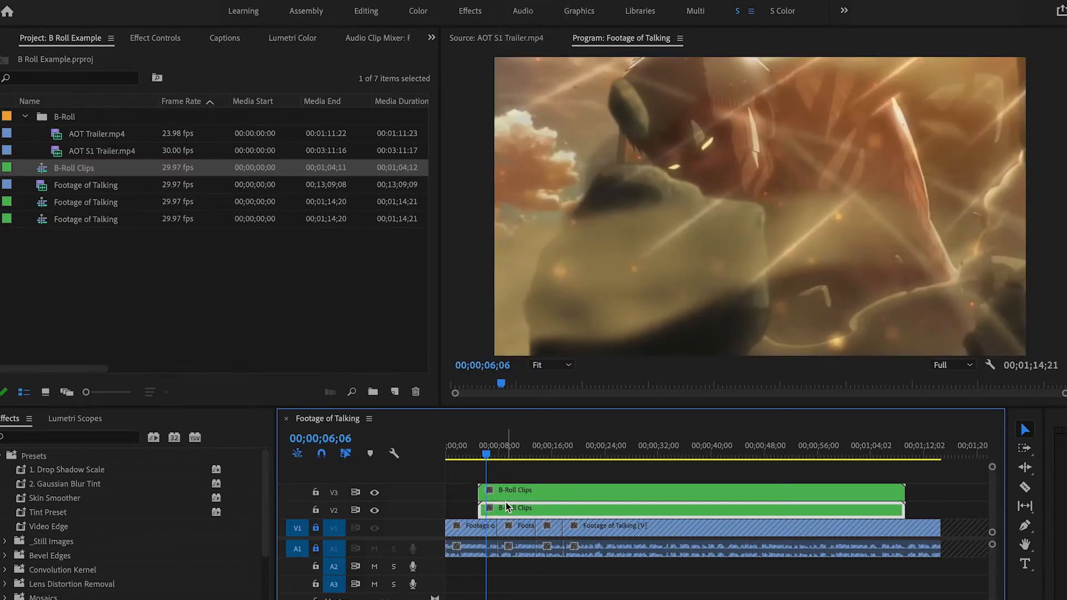
# Step: Apply the "1. Drop Shadow Scale" preset to the V3 nest and "2. Gaussian Blur Tint" to the V2 nest, checking the look up to 00;01;07;09
pyautogui.moveTo(19, 471); pyautogui.dragTo(491, 493)
pyautogui.moveTo(60, 488); pyautogui.dragTo(501, 508)
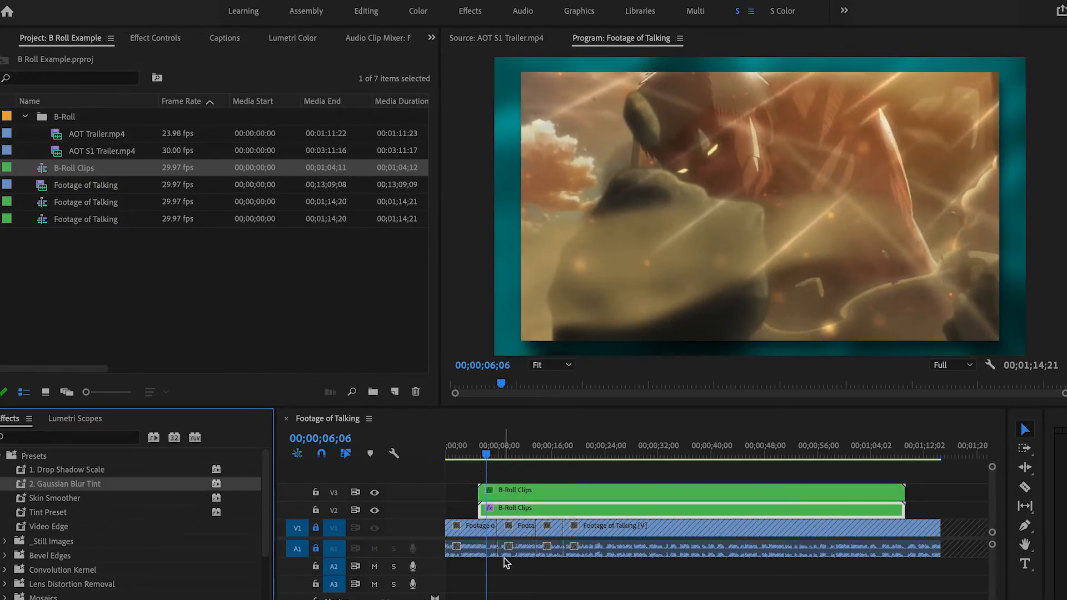
pyautogui.click(483, 450)
pyautogui.moveTo(485, 448); pyautogui.dragTo(893, 448)
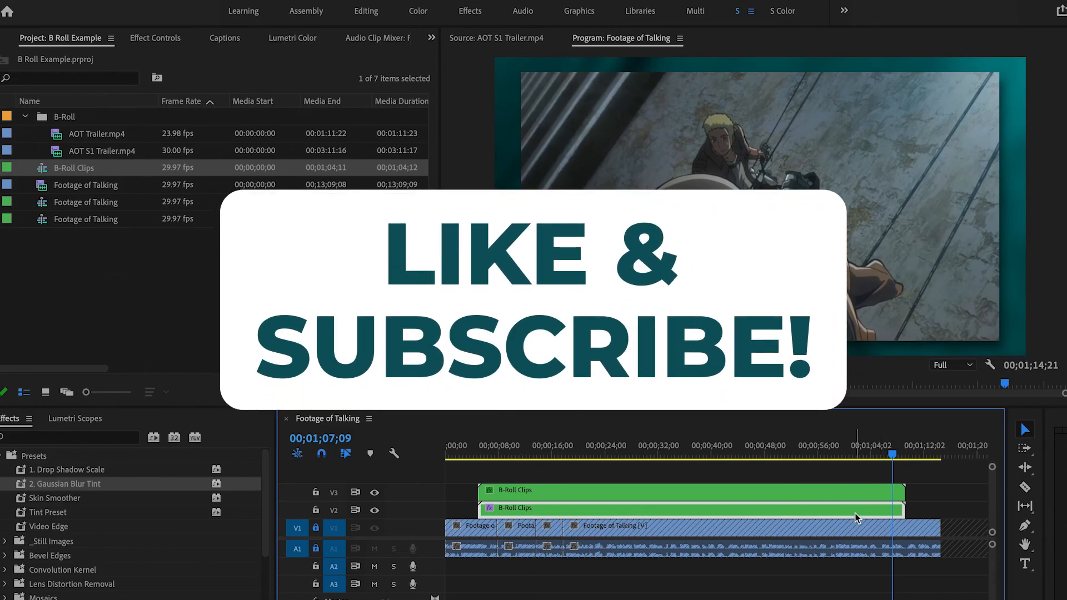